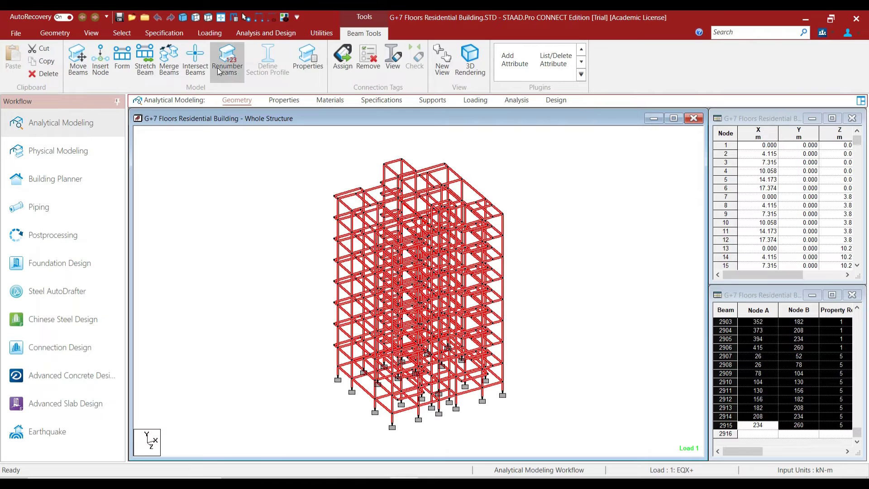
- Renumber all selected beams of the structure from 2001 in ascending order, sorted by X Coordinate and Z Coordinate
{"action": "left_click", "coordinate": [225, 73]}
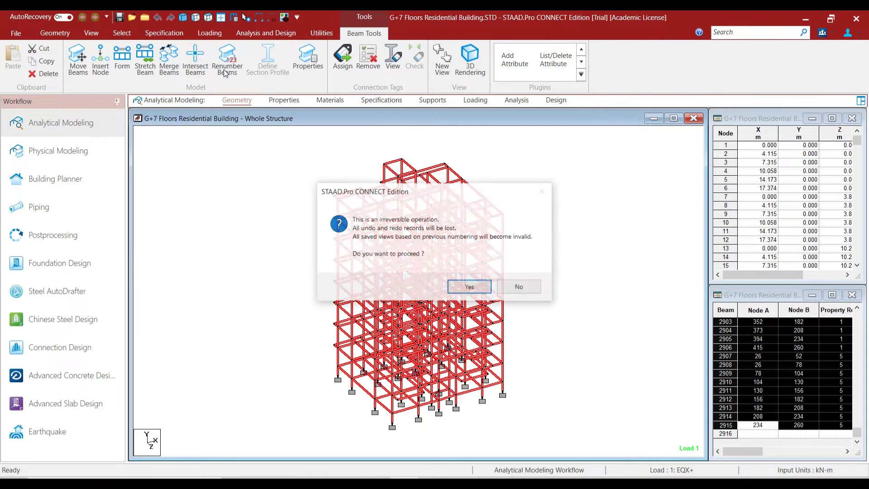
{"action": "left_click", "coordinate": [471, 287]}
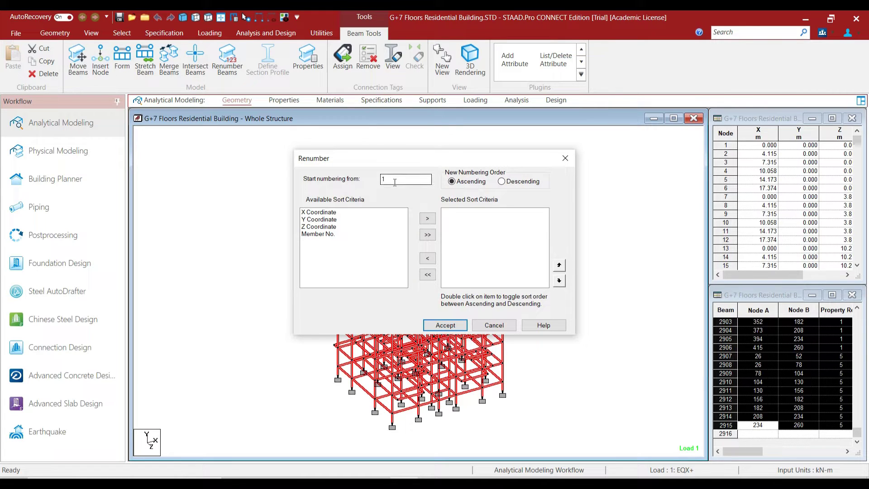
{"action": "left_click_drag", "start_coordinate": [394, 182], "coordinate": [356, 187]}
{"action": "double_click", "coordinate": [319, 212]}
{"action": "double_click", "coordinate": [320, 219]}
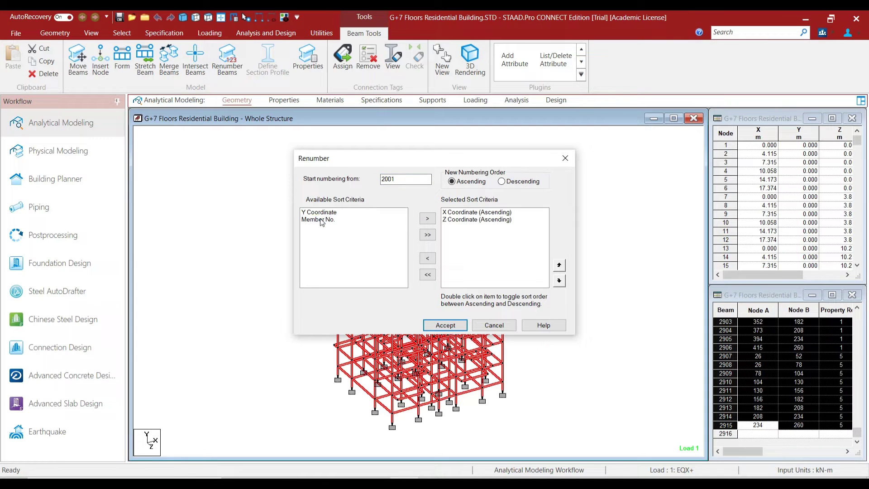
{"action": "left_click", "coordinate": [437, 325]}
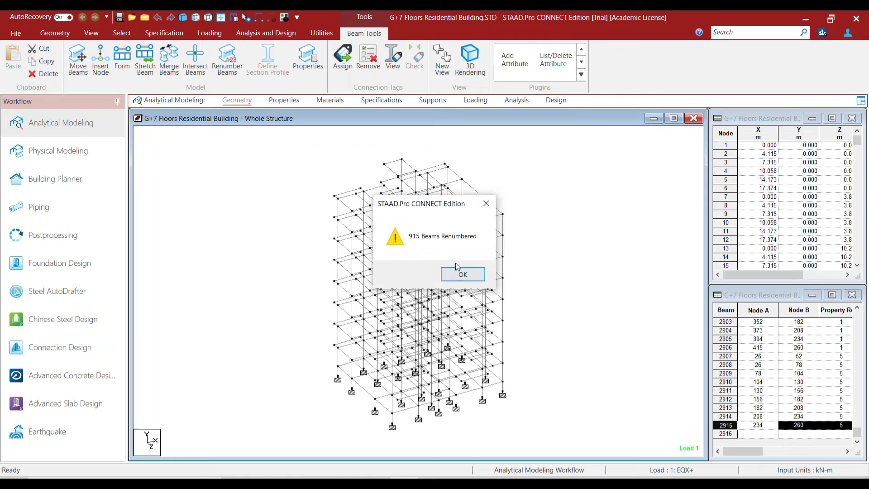
{"action": "left_click", "coordinate": [458, 276]}
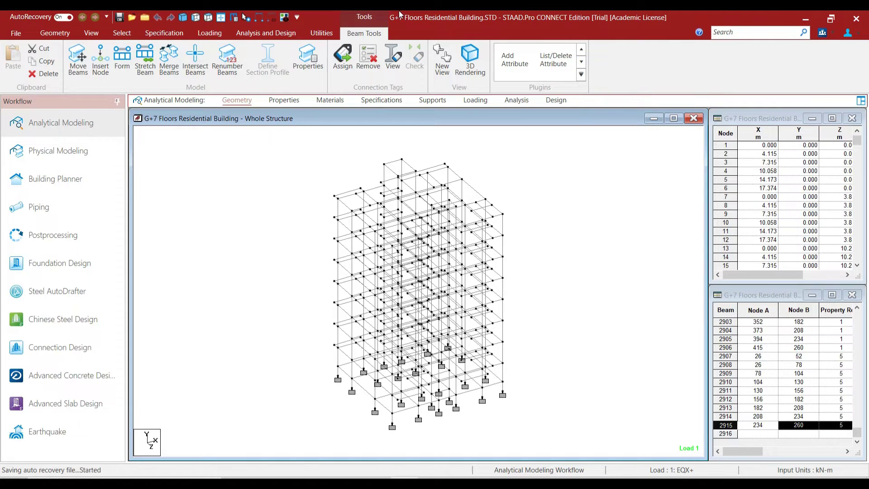
{"action": "mouse_move", "coordinate": [402, 13]}
{"action": "left_click", "coordinate": [538, 17]}
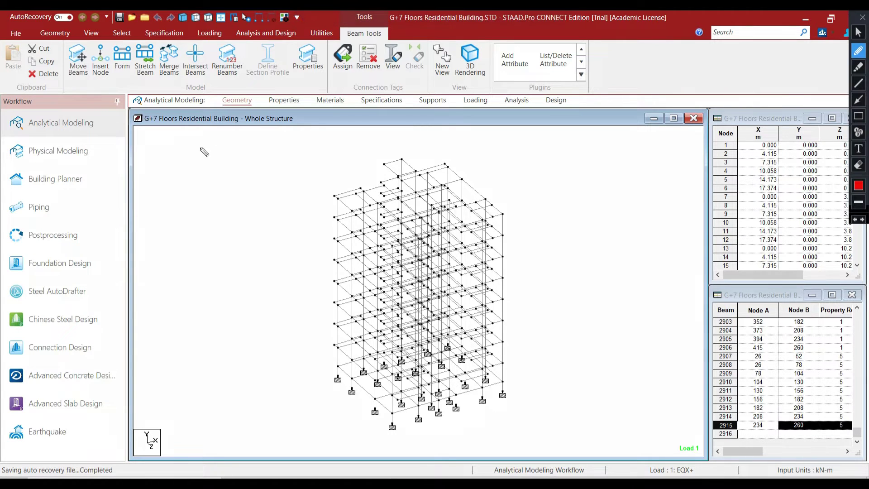
{"action": "left_click_drag", "start_coordinate": [186, 156], "coordinate": [187, 176]}
{"action": "mouse_move", "coordinate": [223, 150]}
{"action": "left_mouse_down"}
{"action": "mouse_move", "coordinate": [227, 173]}
{"action": "mouse_move", "coordinate": [226, 161]}
{"action": "mouse_move", "coordinate": [272, 174]}
{"action": "mouse_move", "coordinate": [299, 158]}
{"action": "mouse_move", "coordinate": [312, 168]}
{"action": "mouse_move", "coordinate": [319, 158]}
{"action": "left_mouse_up"}
{"action": "mouse_move", "coordinate": [339, 158]}
{"action": "left_mouse_down"}
{"action": "mouse_move", "coordinate": [335, 167]}
{"action": "mouse_move", "coordinate": [344, 162]}
{"action": "left_mouse_up"}
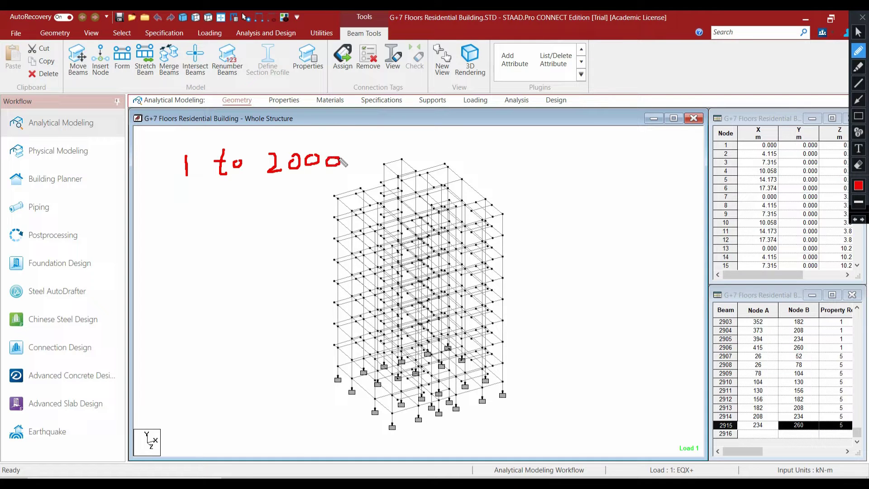
{"action": "key", "text": "Escape"}
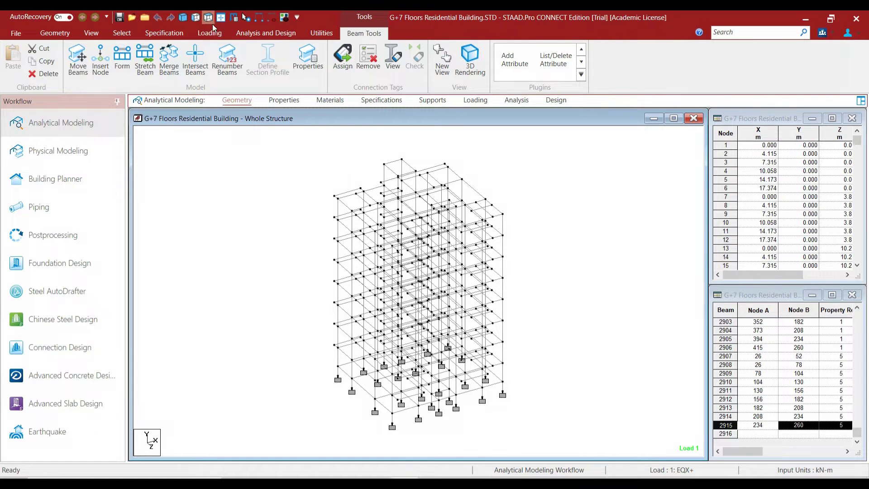
- Isolate the lowest level of horizontal beams just above the supports and show them in plan view
{"action": "left_click", "coordinate": [195, 18]}
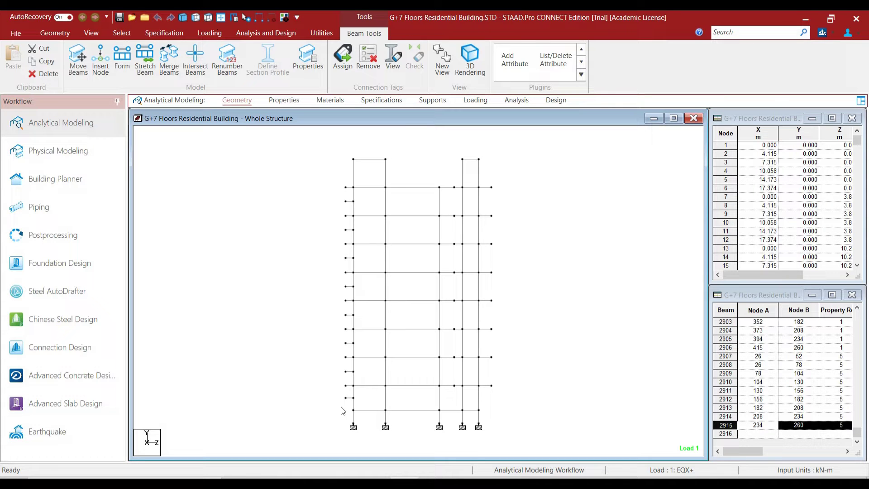
{"action": "left_click_drag", "start_coordinate": [344, 406], "coordinate": [488, 413]}
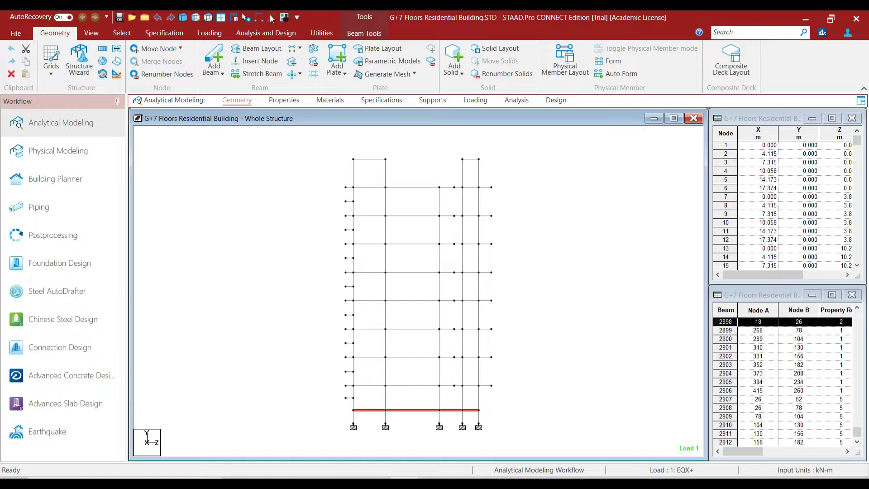
{"action": "left_click", "coordinate": [284, 18]}
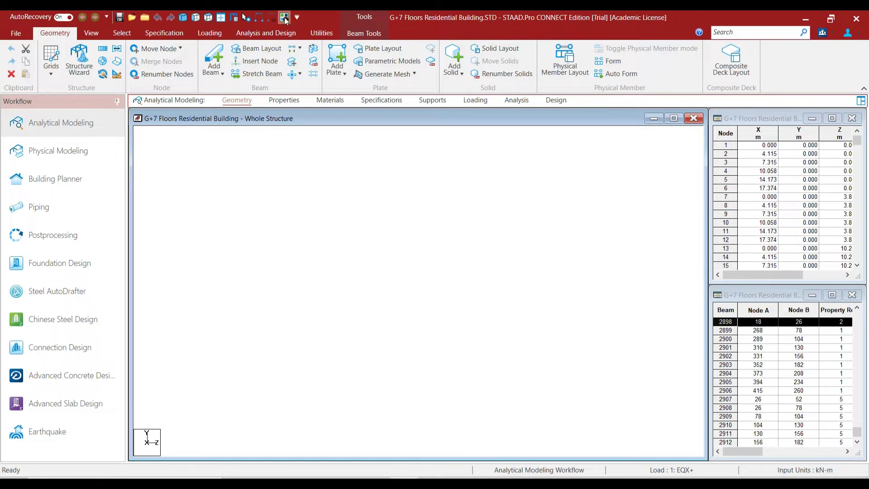
{"action": "left_click", "coordinate": [209, 19]}
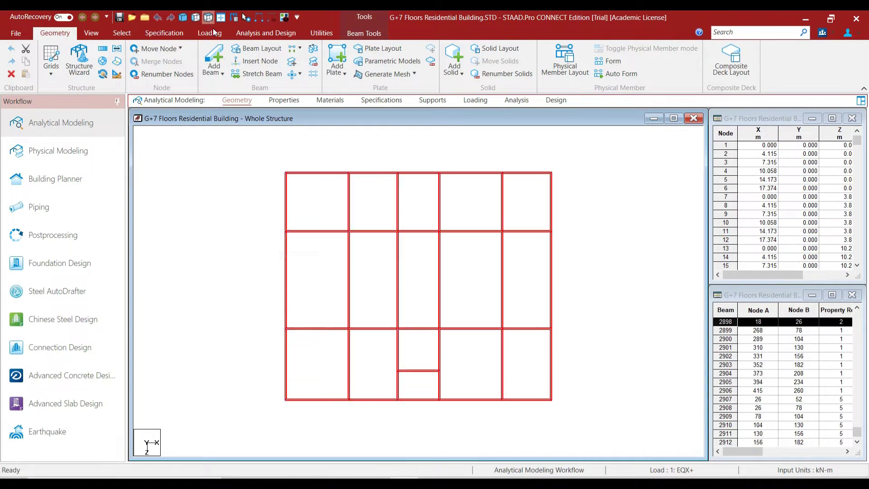
{"action": "left_click", "coordinate": [236, 252]}
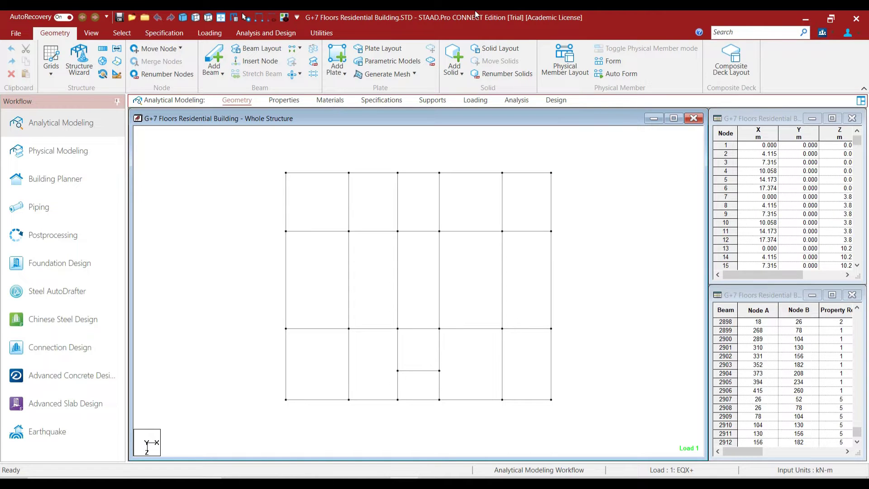
{"action": "mouse_move", "coordinate": [476, 14]}
{"action": "left_click", "coordinate": [536, 17]}
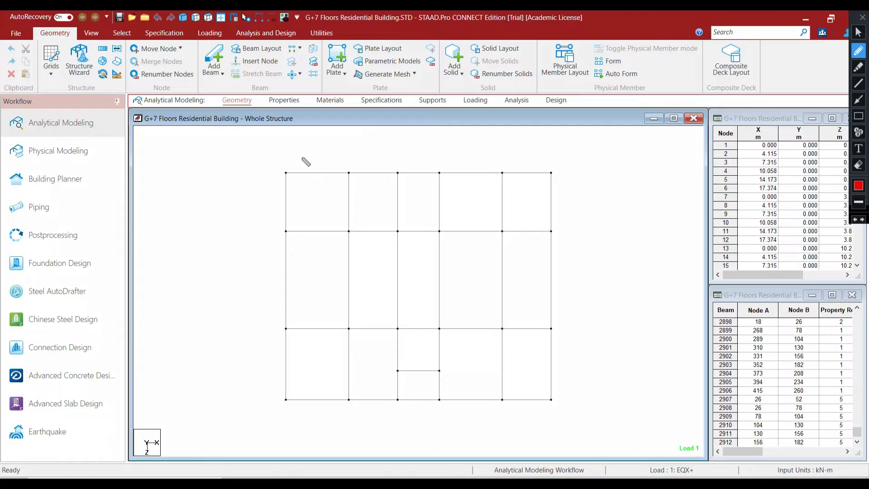
{"action": "mouse_move", "coordinate": [302, 155]}
{"action": "left_mouse_down"}
{"action": "mouse_move", "coordinate": [302, 169]}
{"action": "mouse_move", "coordinate": [312, 155]}
{"action": "mouse_move", "coordinate": [319, 168]}
{"action": "mouse_move", "coordinate": [363, 168]}
{"action": "mouse_move", "coordinate": [383, 158]}
{"action": "mouse_move", "coordinate": [407, 171]}
{"action": "mouse_move", "coordinate": [429, 163]}
{"action": "mouse_move", "coordinate": [531, 165]}
{"action": "mouse_move", "coordinate": [532, 172]}
{"action": "left_mouse_up"}
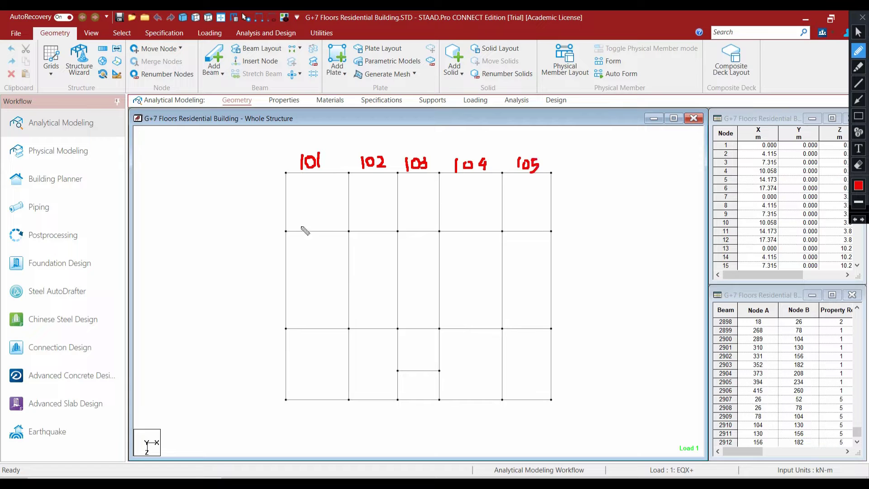
{"action": "mouse_move", "coordinate": [305, 216]}
{"action": "left_mouse_down"}
{"action": "mouse_move", "coordinate": [307, 229]}
{"action": "mouse_move", "coordinate": [320, 225]}
{"action": "mouse_move", "coordinate": [314, 219]}
{"action": "mouse_move", "coordinate": [324, 225]}
{"action": "left_mouse_up"}
{"action": "mouse_move", "coordinate": [180, 168]}
{"action": "left_mouse_down"}
{"action": "mouse_move", "coordinate": [231, 168]}
{"action": "mouse_move", "coordinate": [219, 178]}
{"action": "left_mouse_up"}
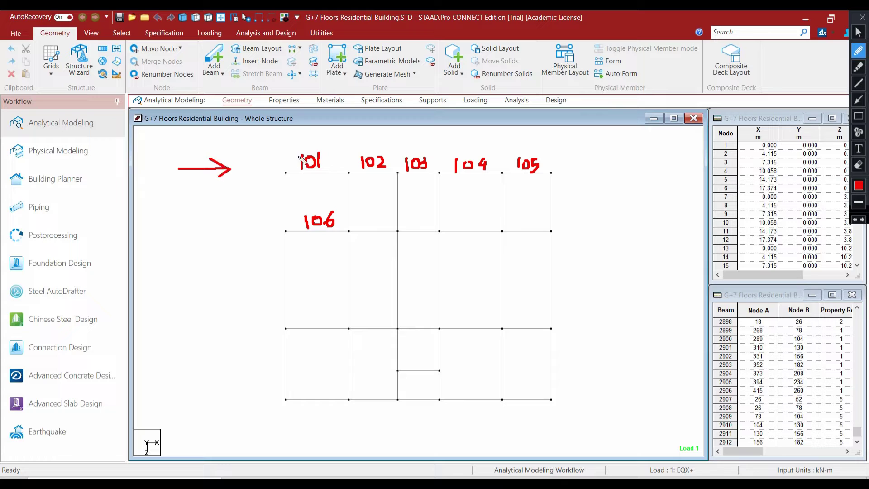
{"action": "mouse_move", "coordinate": [326, 158]}
{"action": "left_mouse_down"}
{"action": "mouse_move", "coordinate": [412, 165]}
{"action": "mouse_move", "coordinate": [406, 169]}
{"action": "left_mouse_up"}
{"action": "mouse_move", "coordinate": [177, 170]}
{"action": "left_mouse_down"}
{"action": "mouse_move", "coordinate": [180, 201]}
{"action": "mouse_move", "coordinate": [187, 191]}
{"action": "left_mouse_up"}
{"action": "left_click_drag", "start_coordinate": [256, 159], "coordinate": [245, 175]}
{"action": "left_click_drag", "start_coordinate": [243, 159], "coordinate": [252, 167]}
{"action": "left_click_drag", "start_coordinate": [176, 210], "coordinate": [204, 213]}
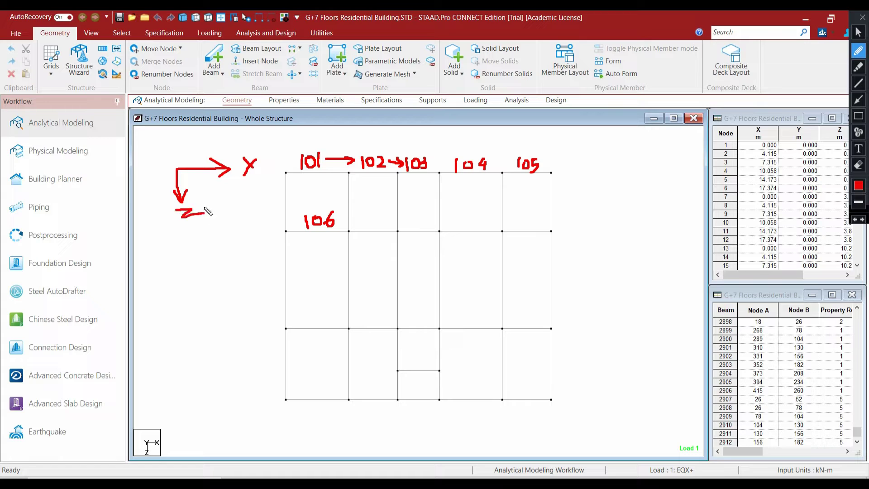
{"action": "left_click_drag", "start_coordinate": [249, 166], "coordinate": [259, 173]}
{"action": "mouse_move", "coordinate": [225, 203]}
{"action": "left_mouse_down"}
{"action": "mouse_move", "coordinate": [234, 211]}
{"action": "mouse_move", "coordinate": [228, 222]}
{"action": "left_mouse_up"}
{"action": "mouse_move", "coordinate": [166, 249]}
{"action": "left_mouse_down"}
{"action": "mouse_move", "coordinate": [180, 268]}
{"action": "mouse_move", "coordinate": [167, 267]}
{"action": "mouse_move", "coordinate": [197, 258]}
{"action": "mouse_move", "coordinate": [208, 266]}
{"action": "mouse_move", "coordinate": [218, 248]}
{"action": "mouse_move", "coordinate": [219, 270]}
{"action": "left_mouse_up"}
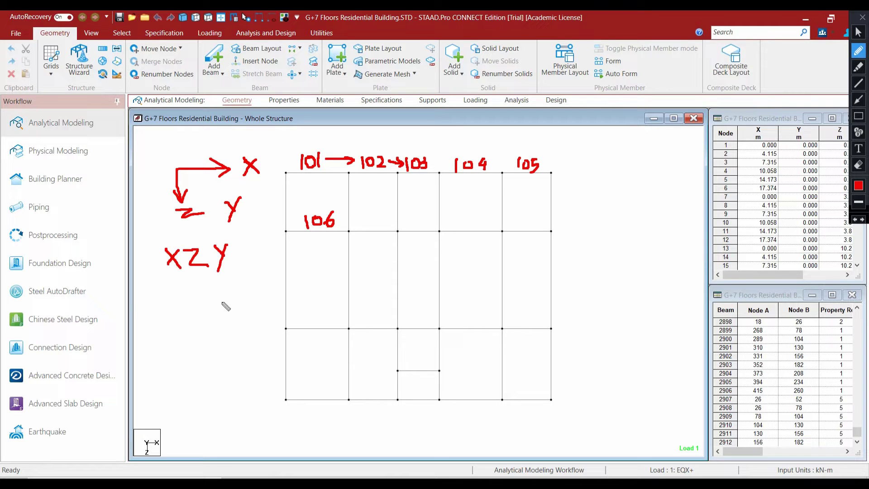
{"action": "mouse_move", "coordinate": [158, 294]}
{"action": "left_mouse_down"}
{"action": "mouse_move", "coordinate": [174, 306]}
{"action": "mouse_move", "coordinate": [169, 325]}
{"action": "left_mouse_up"}
{"action": "left_click_drag", "start_coordinate": [181, 299], "coordinate": [220, 315]}
{"action": "left_click_drag", "start_coordinate": [162, 326], "coordinate": [218, 325]}
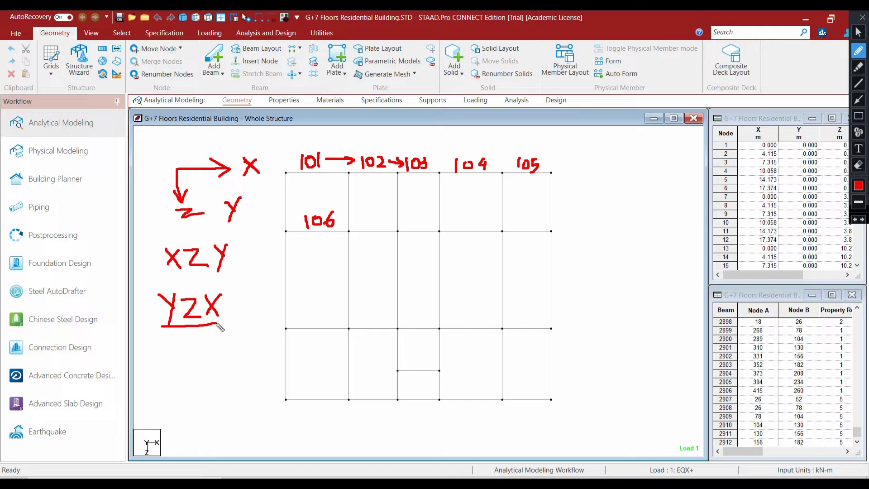
{"action": "key", "text": "Escape"}
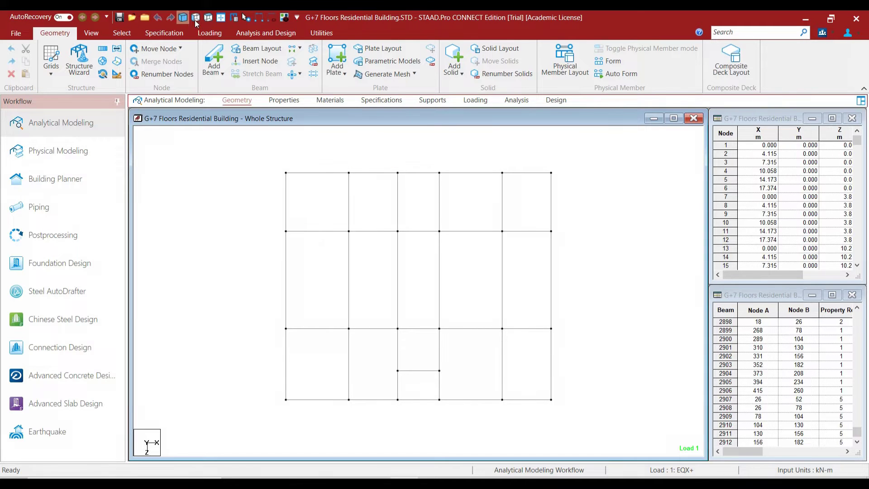
- Renumber the beams parallel to X on the isolated level from 101, ascending by Y, Z and X Coordinate in that order
{"action": "left_click", "coordinate": [122, 33]}
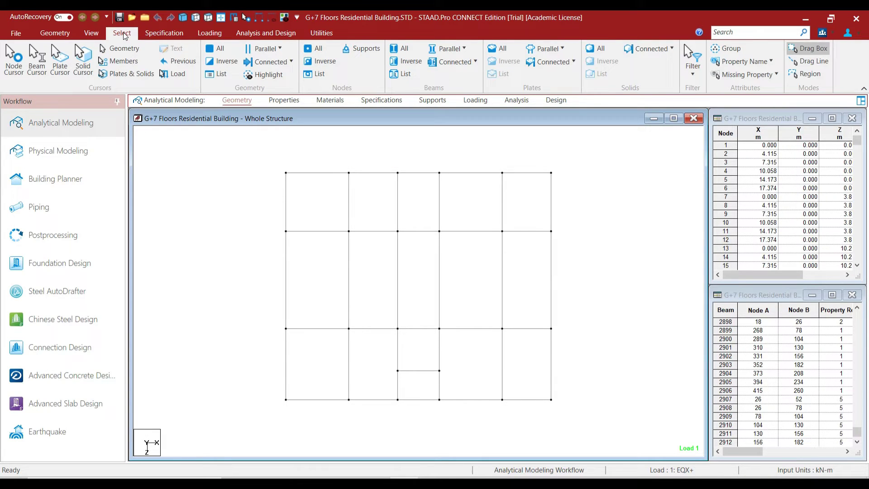
{"action": "left_click", "coordinate": [445, 55]}
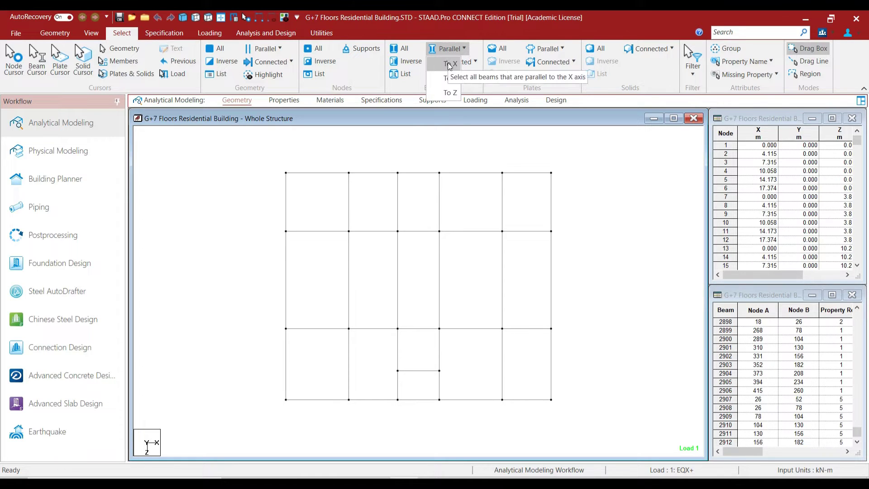
{"action": "left_click", "coordinate": [450, 66]}
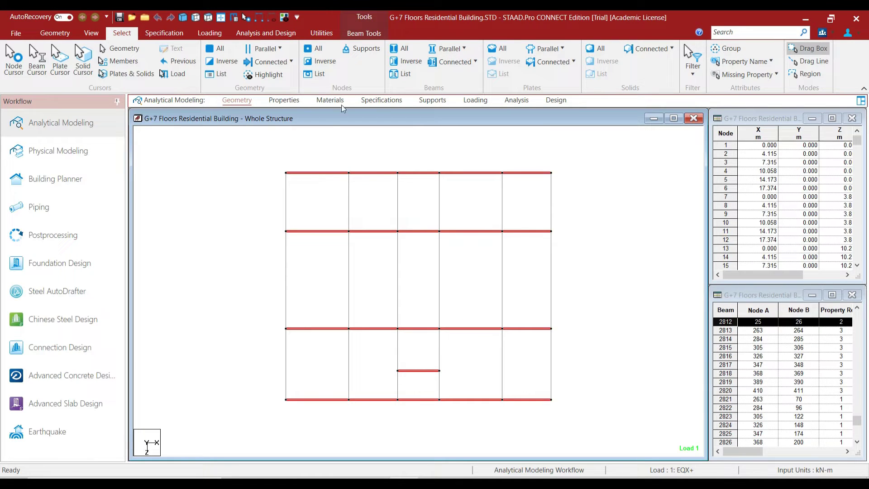
{"action": "left_click", "coordinate": [367, 34]}
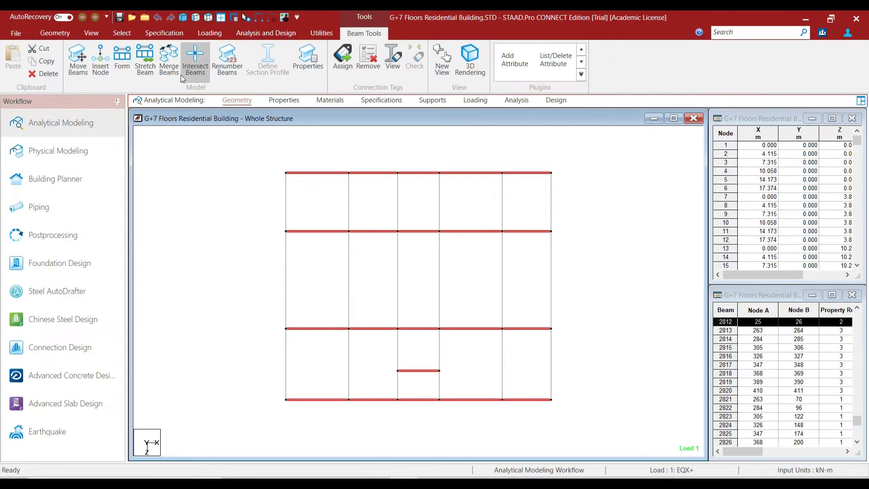
{"action": "left_click", "coordinate": [235, 71]}
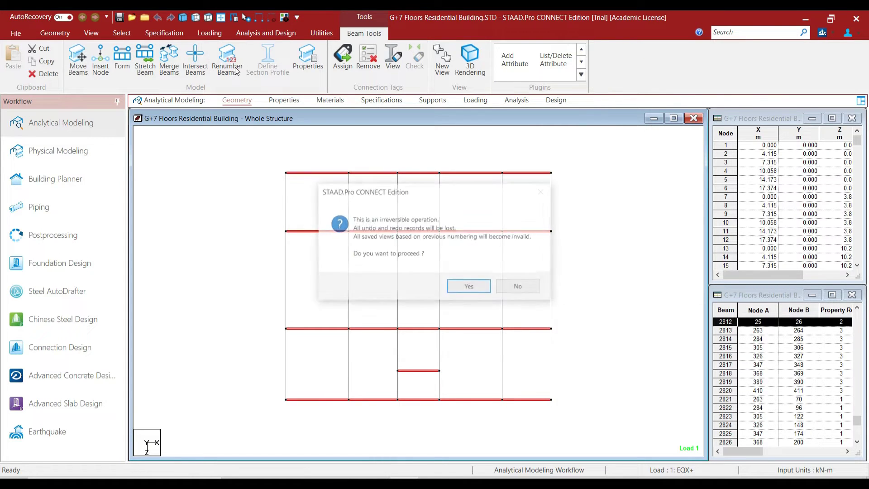
{"action": "left_click", "coordinate": [469, 287]}
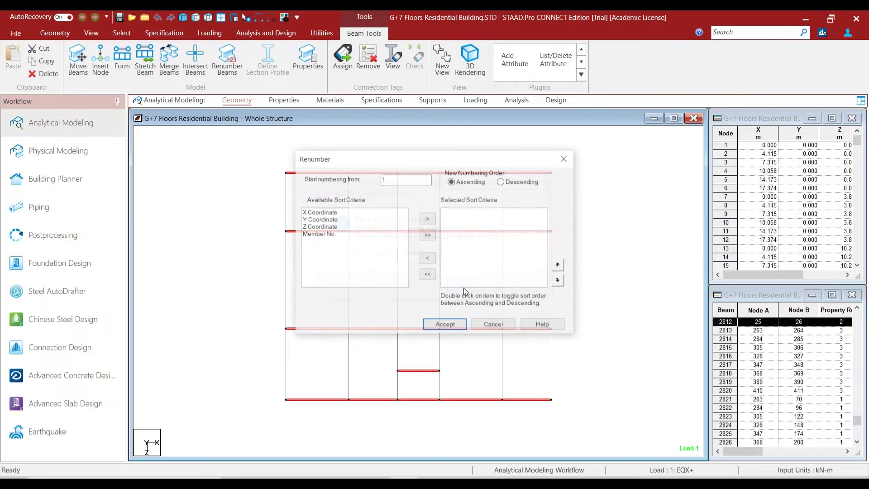
{"action": "left_click", "coordinate": [403, 183]}
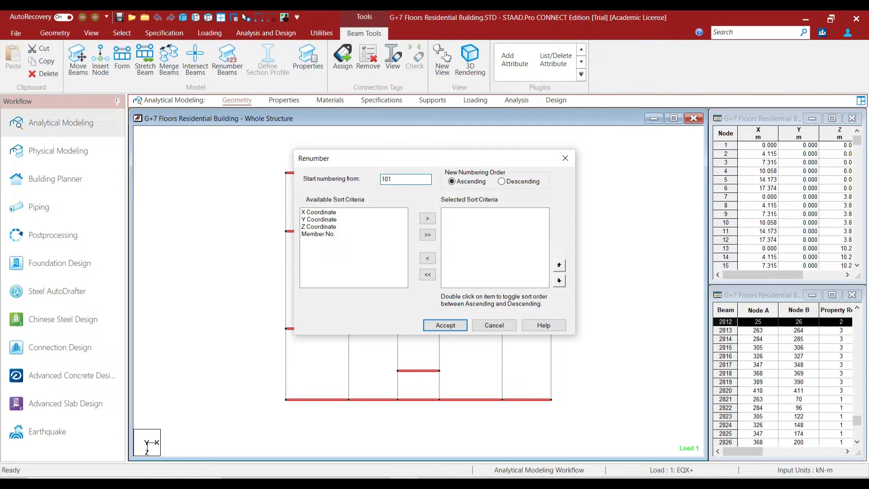
{"action": "double_click", "coordinate": [326, 220]}
{"action": "double_click", "coordinate": [326, 219]}
{"action": "double_click", "coordinate": [336, 213]}
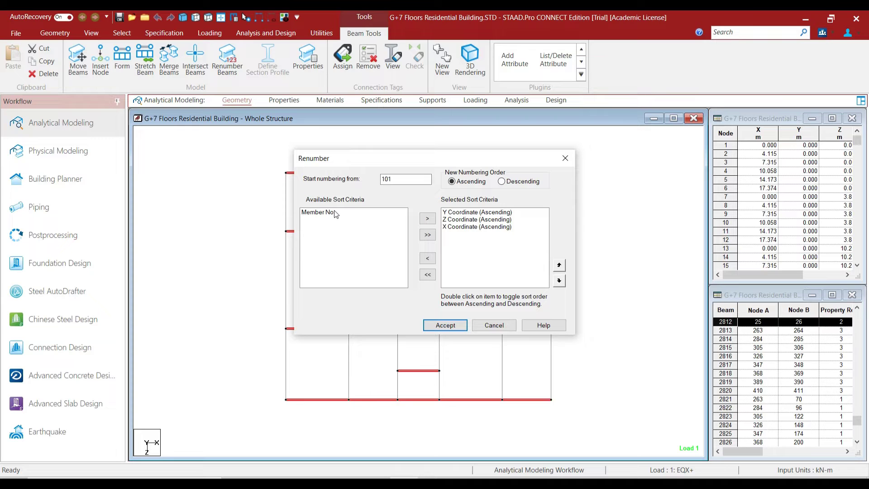
{"action": "left_click", "coordinate": [453, 326]}
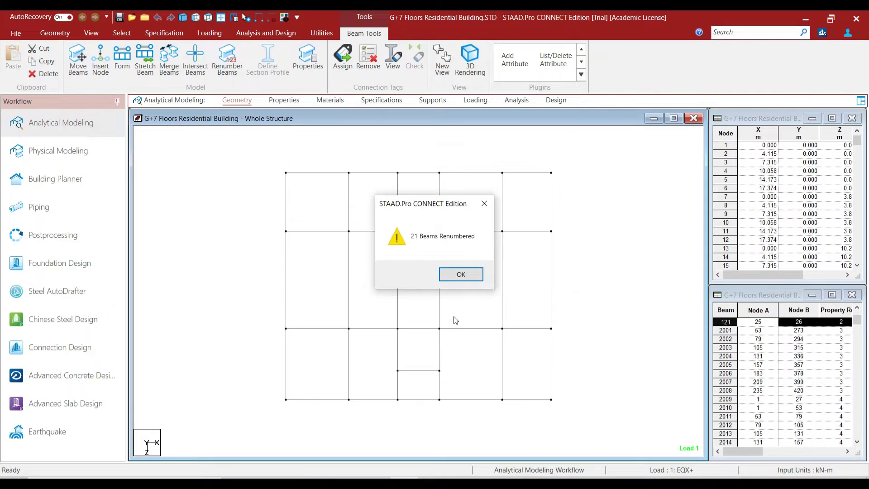
{"action": "left_click", "coordinate": [459, 274]}
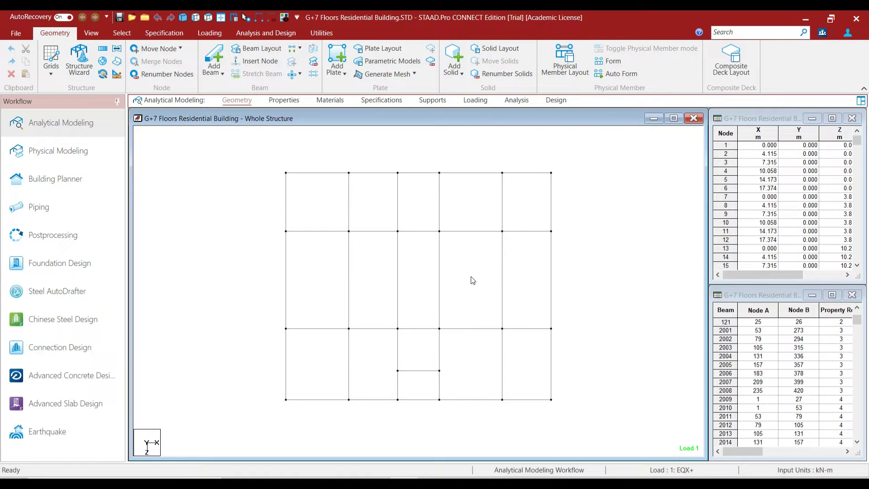
- Display the beam numbers on the plan and check the numbering sequence along the first two rows of X-direction beams
{"action": "key", "text": "shift+b"}
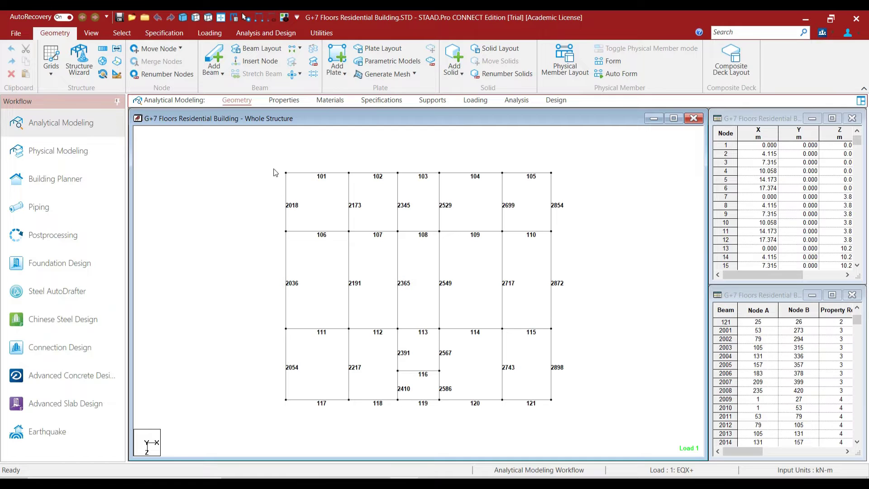
{"action": "left_click", "coordinate": [317, 173]}
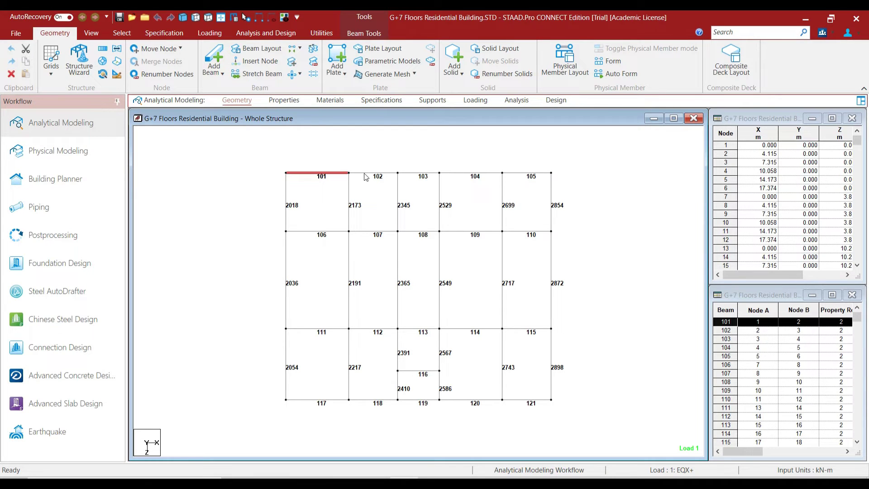
{"action": "left_click", "coordinate": [389, 173]}
{"action": "left_click", "coordinate": [423, 173]}
{"action": "left_click", "coordinate": [493, 173]}
{"action": "left_click", "coordinate": [516, 174]}
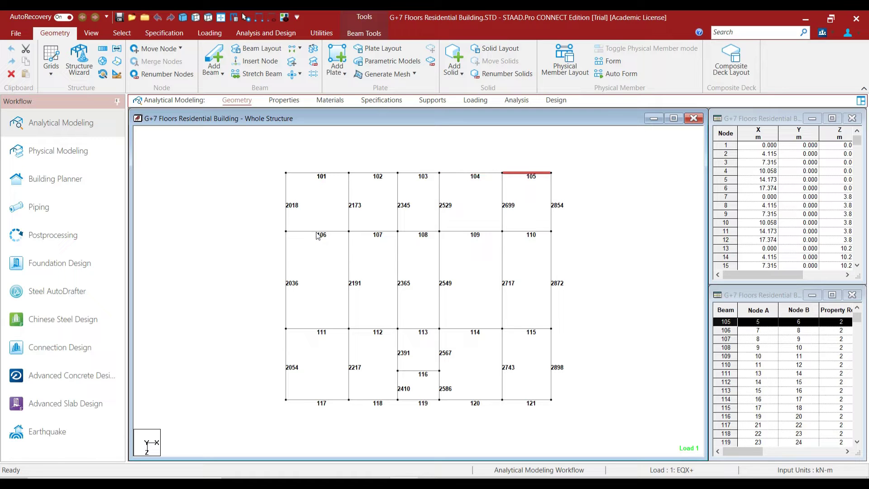
{"action": "left_click", "coordinate": [318, 231]}
{"action": "left_click", "coordinate": [379, 232]}
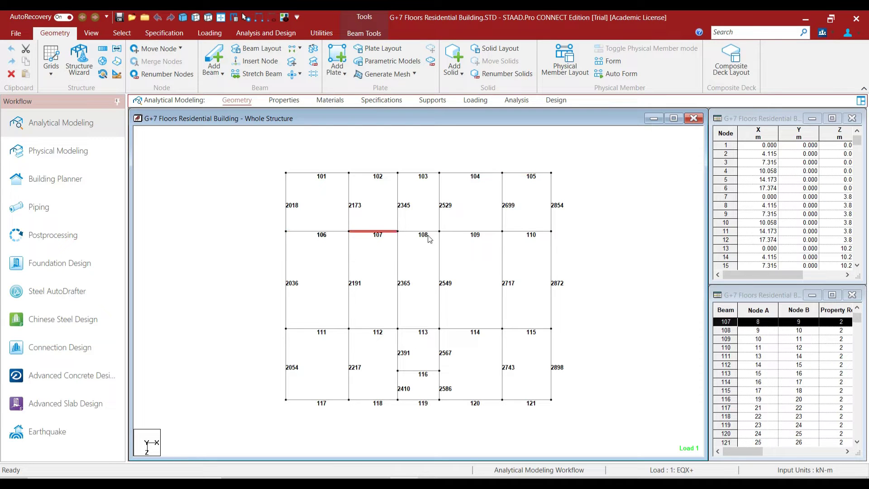
{"action": "left_click", "coordinate": [419, 257]}
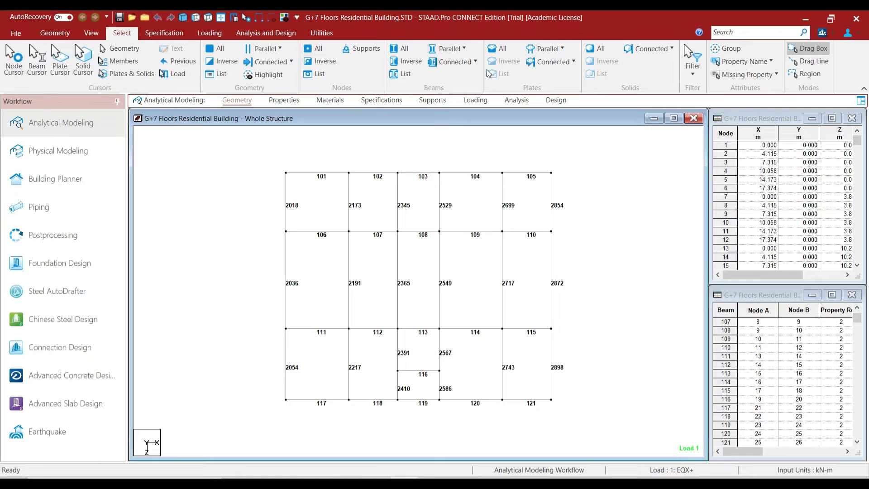
- Select all beams parallel to the Z axis on the isolated lowest level
{"action": "left_click", "coordinate": [448, 48]}
{"action": "left_click", "coordinate": [449, 97]}
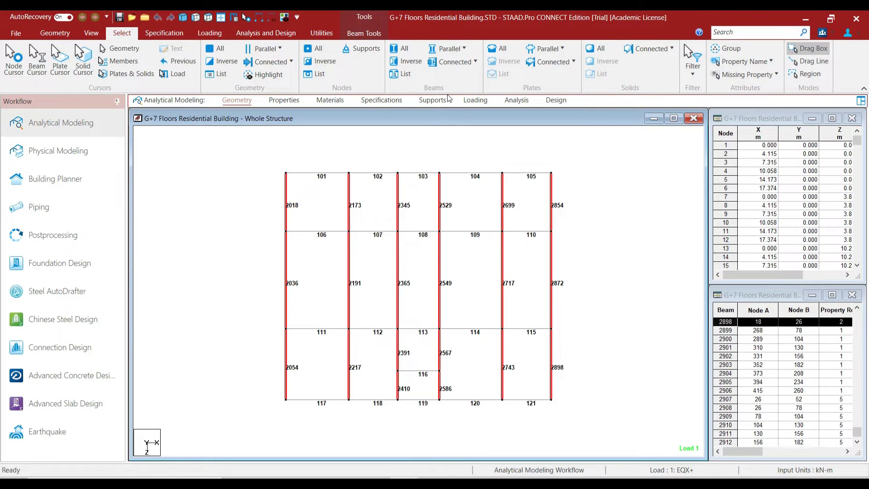
{"action": "mouse_move", "coordinate": [463, 15]}
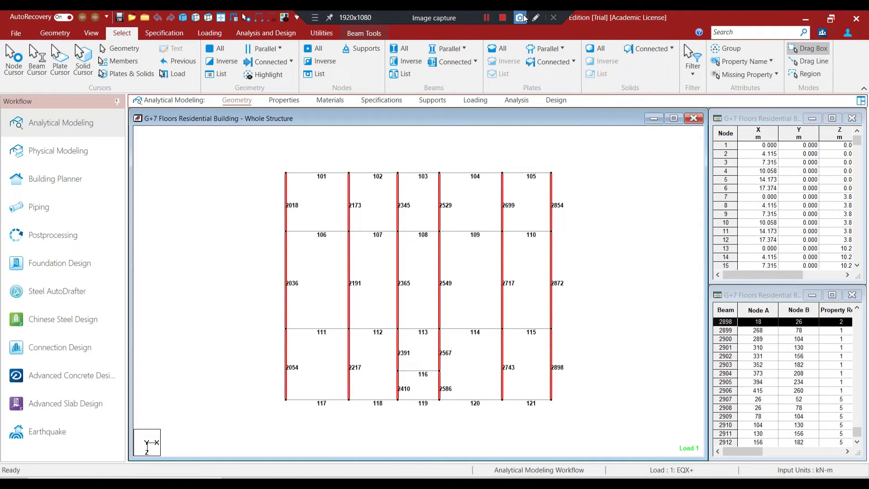
{"action": "left_click", "coordinate": [534, 18]}
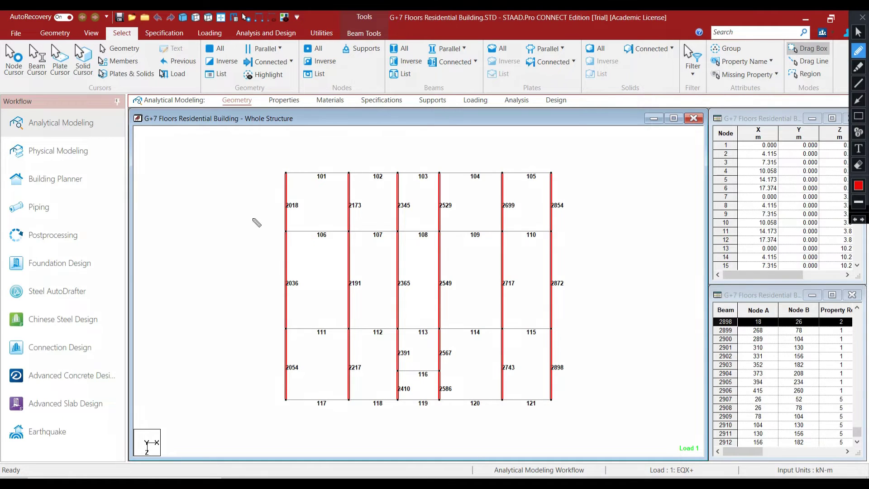
{"action": "mouse_move", "coordinate": [237, 174]}
{"action": "left_mouse_down"}
{"action": "mouse_move", "coordinate": [237, 211]}
{"action": "mouse_move", "coordinate": [246, 195]}
{"action": "left_mouse_up"}
{"action": "mouse_move", "coordinate": [218, 221]}
{"action": "left_mouse_down"}
{"action": "mouse_move", "coordinate": [231, 221]}
{"action": "mouse_move", "coordinate": [220, 232]}
{"action": "mouse_move", "coordinate": [244, 233]}
{"action": "left_mouse_up"}
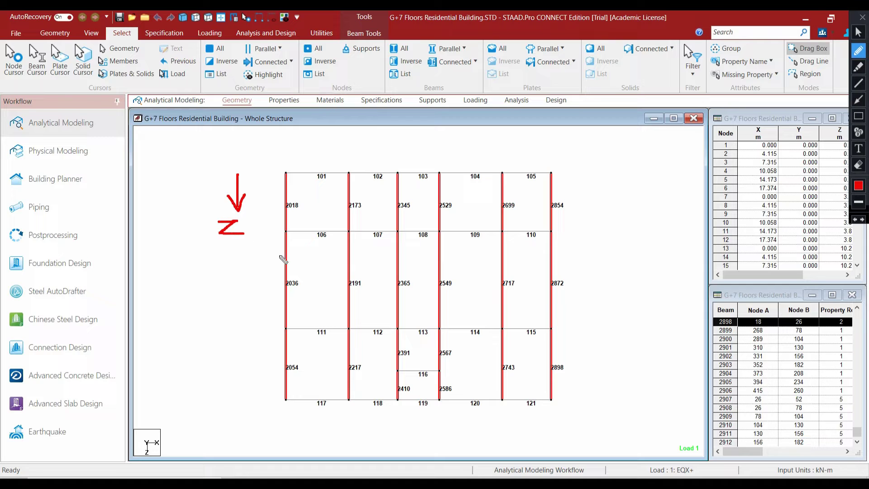
{"action": "left_click_drag", "start_coordinate": [526, 413], "coordinate": [550, 410]}
{"action": "mouse_move", "coordinate": [261, 184]}
{"action": "left_mouse_down"}
{"action": "mouse_move", "coordinate": [262, 198]}
{"action": "mouse_move", "coordinate": [281, 197]}
{"action": "left_mouse_up"}
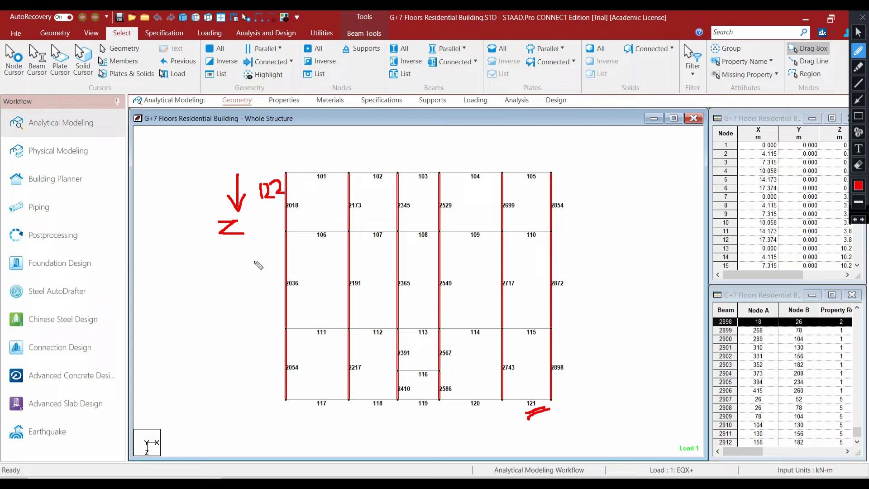
{"action": "mouse_move", "coordinate": [252, 265]}
{"action": "left_mouse_down"}
{"action": "mouse_move", "coordinate": [253, 276]}
{"action": "mouse_move", "coordinate": [274, 267]}
{"action": "mouse_move", "coordinate": [271, 275]}
{"action": "left_mouse_up"}
{"action": "left_click_drag", "start_coordinate": [238, 174], "coordinate": [267, 174]}
{"action": "left_click_drag", "start_coordinate": [266, 174], "coordinate": [257, 183]}
{"action": "mouse_move", "coordinate": [272, 152]}
{"action": "left_mouse_down"}
{"action": "mouse_move", "coordinate": [264, 162]}
{"action": "mouse_move", "coordinate": [282, 171]}
{"action": "left_mouse_up"}
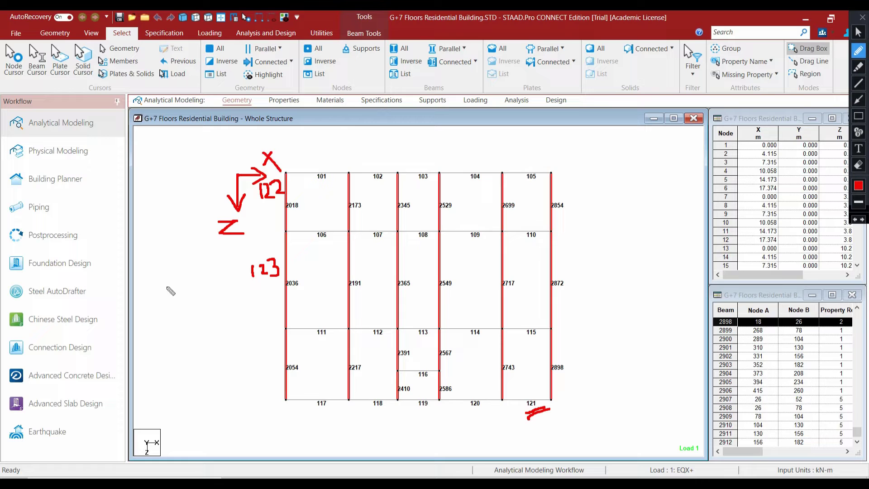
{"action": "mouse_move", "coordinate": [165, 324]}
{"action": "left_mouse_down"}
{"action": "mouse_move", "coordinate": [175, 324]}
{"action": "mouse_move", "coordinate": [166, 335]}
{"action": "mouse_move", "coordinate": [223, 324]}
{"action": "mouse_move", "coordinate": [221, 333]}
{"action": "left_mouse_up"}
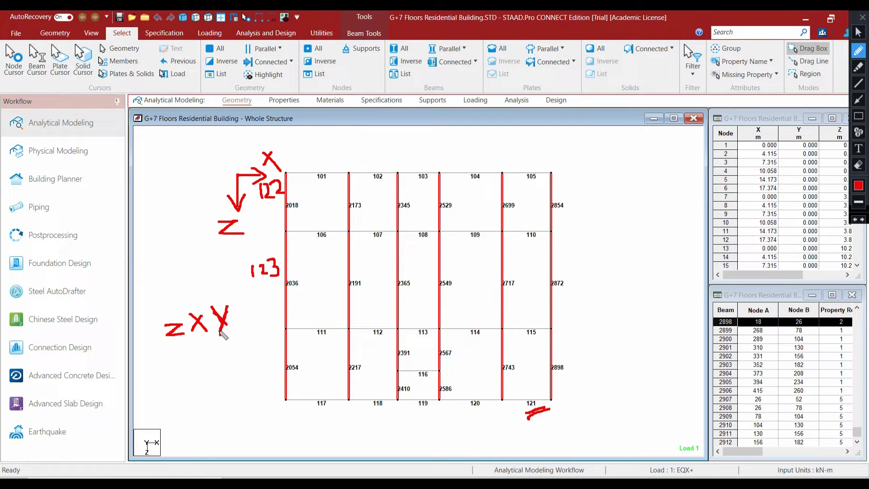
{"action": "mouse_move", "coordinate": [162, 361]}
{"action": "left_mouse_down"}
{"action": "mouse_move", "coordinate": [182, 380]}
{"action": "mouse_move", "coordinate": [229, 373]}
{"action": "left_mouse_up"}
{"action": "key", "text": "Escape"}
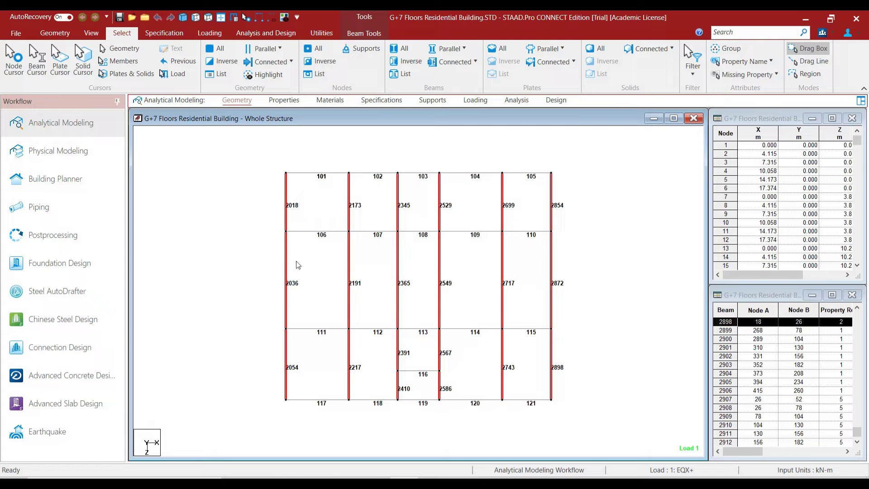
- Renumber the selected Z-direction beams from 122, ascending by Y, X and Z Coordinate in that order
{"action": "left_click", "coordinate": [369, 34]}
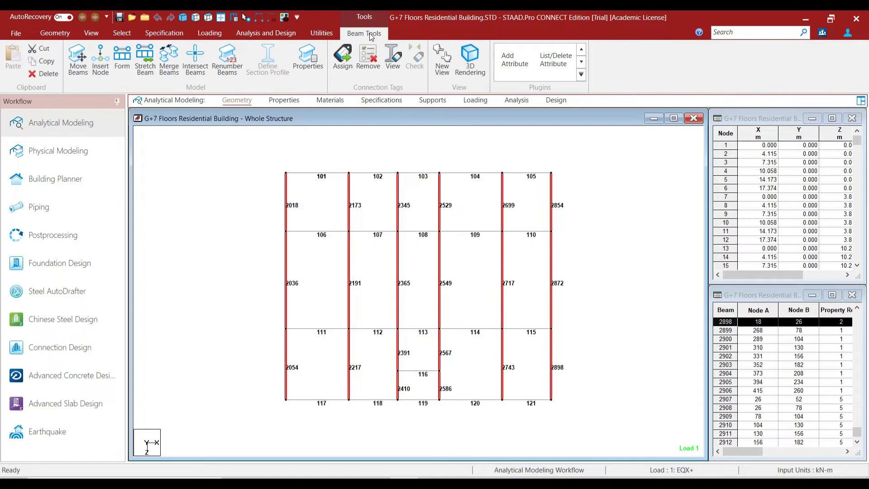
{"action": "left_click", "coordinate": [235, 65]}
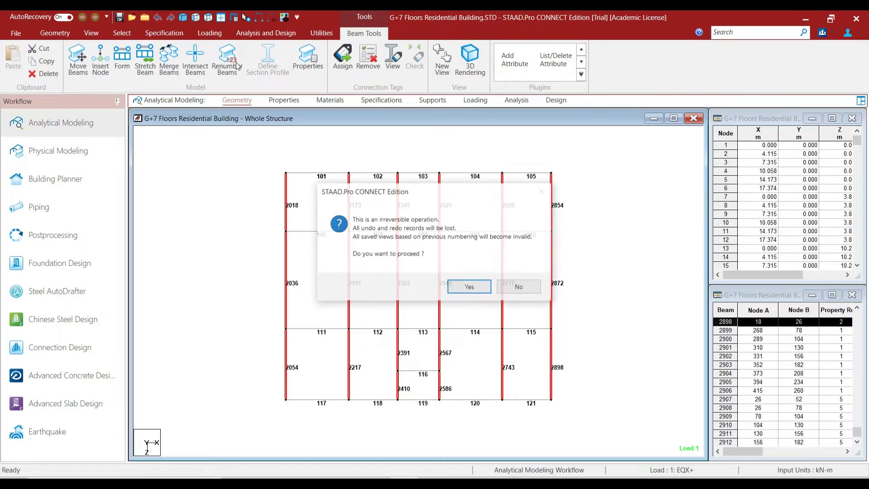
{"action": "left_click", "coordinate": [470, 287]}
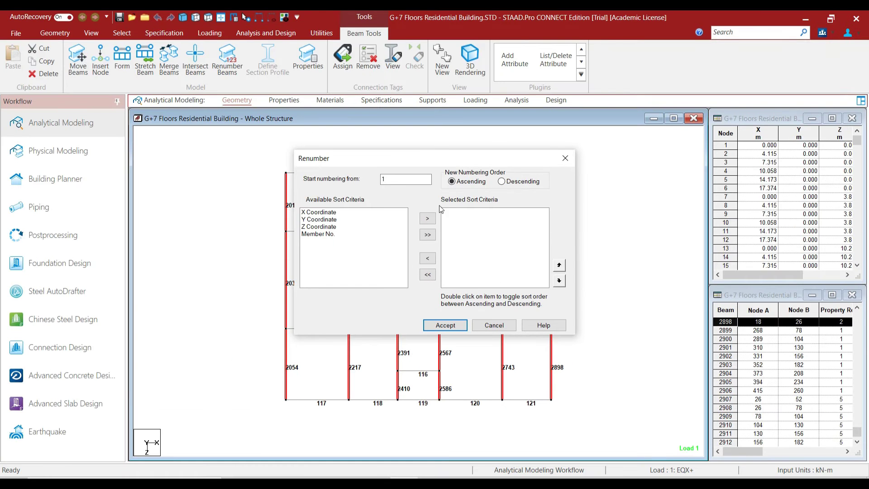
{"action": "left_click", "coordinate": [393, 179]}
{"action": "double_click", "coordinate": [322, 219]}
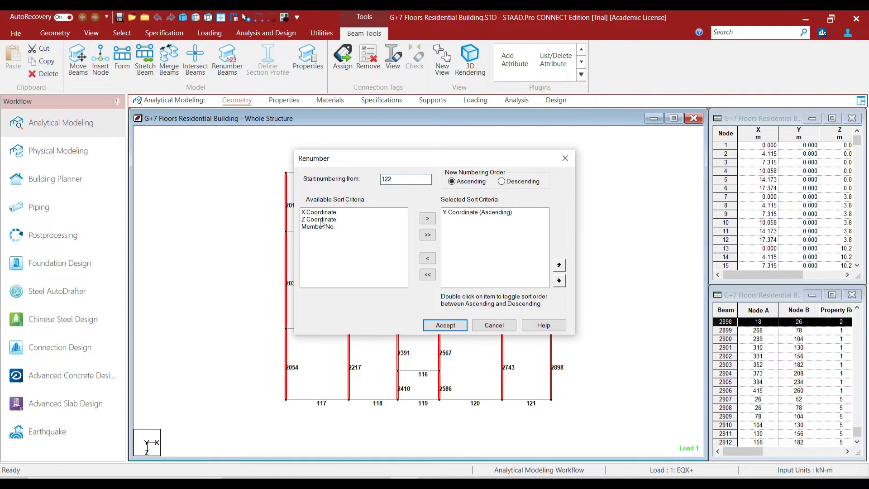
{"action": "double_click", "coordinate": [319, 212]}
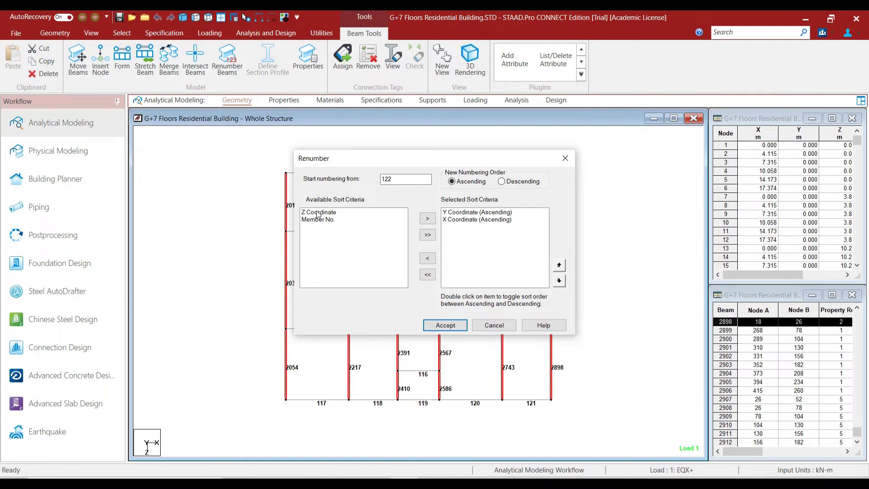
{"action": "double_click", "coordinate": [325, 213]}
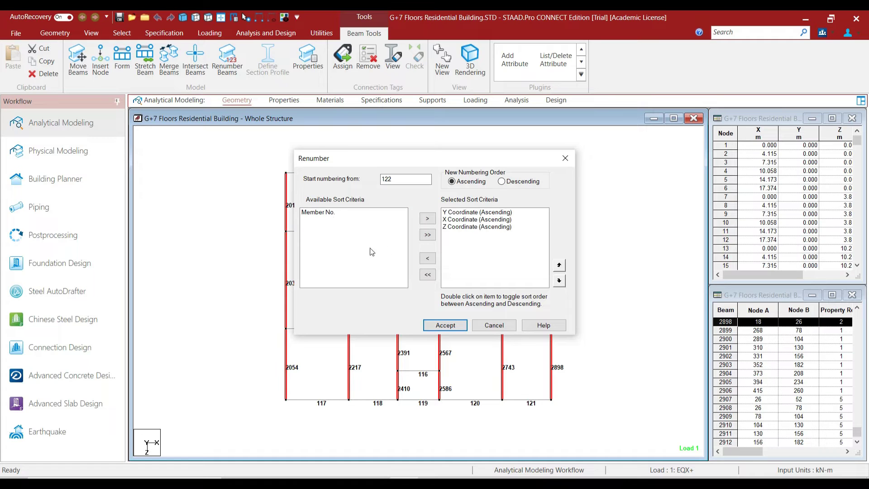
{"action": "left_click", "coordinate": [450, 325]}
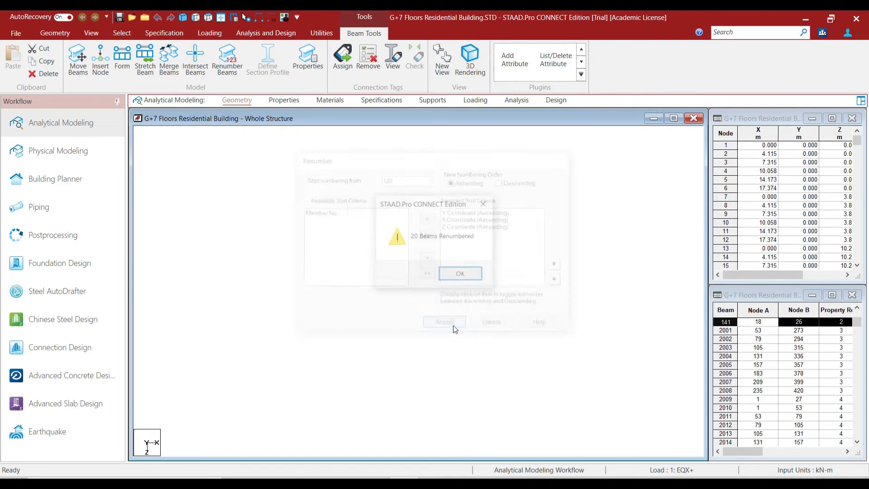
{"action": "left_click", "coordinate": [461, 275]}
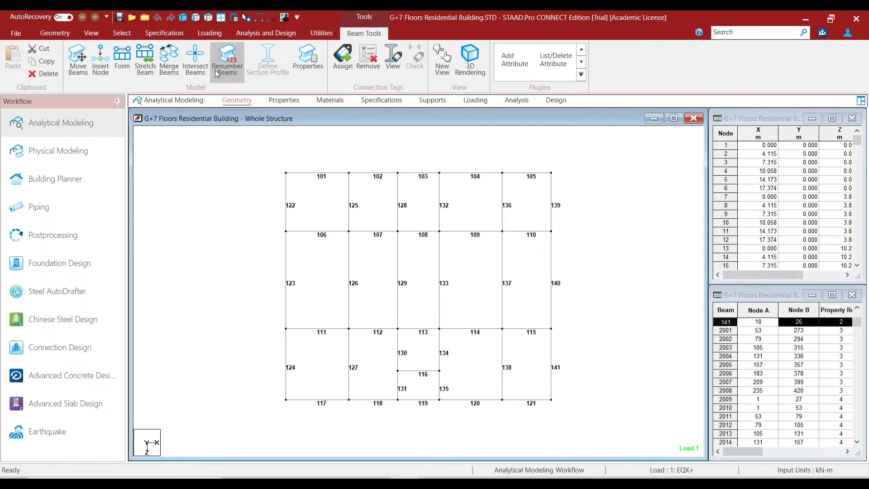
- Restore the whole structure, isolate the second level of horizontal beams from the base, and show it in plan view
{"action": "left_click", "coordinate": [219, 20]}
{"action": "left_click", "coordinate": [195, 19]}
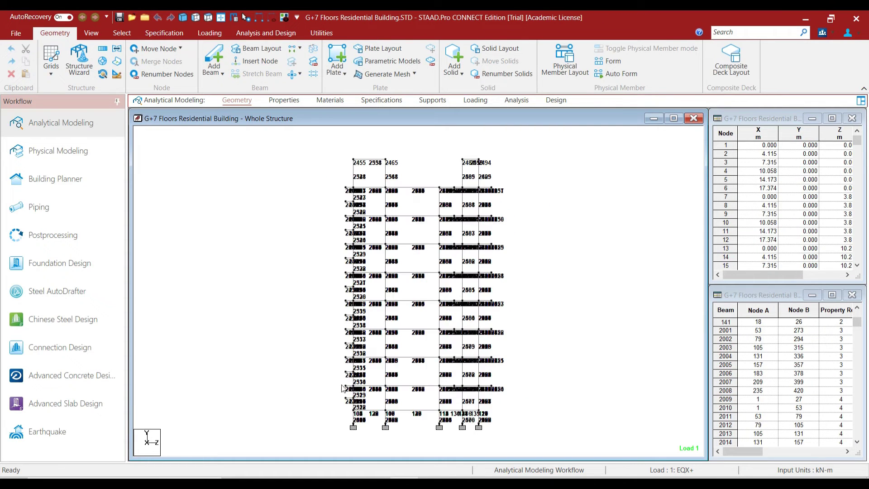
{"action": "left_click_drag", "start_coordinate": [493, 388], "coordinate": [507, 393]}
{"action": "left_click", "coordinate": [284, 18]}
{"action": "left_click", "coordinate": [208, 18]}
{"action": "left_click", "coordinate": [337, 141]}
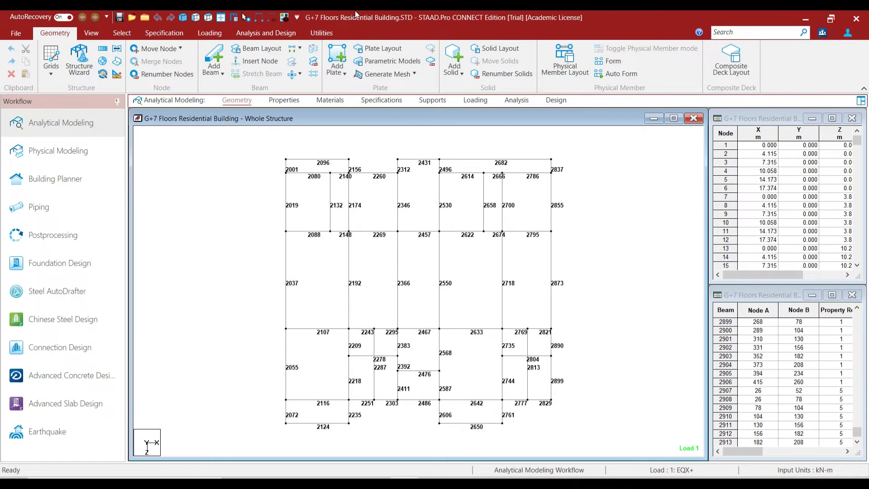
- Select the beams parallel to X on the second level and renumber them from 201, ascending by Z and then X Coordinate
{"action": "left_click", "coordinate": [131, 33]}
{"action": "left_click", "coordinate": [446, 49]}
{"action": "left_click", "coordinate": [452, 60]}
{"action": "left_click", "coordinate": [372, 34]}
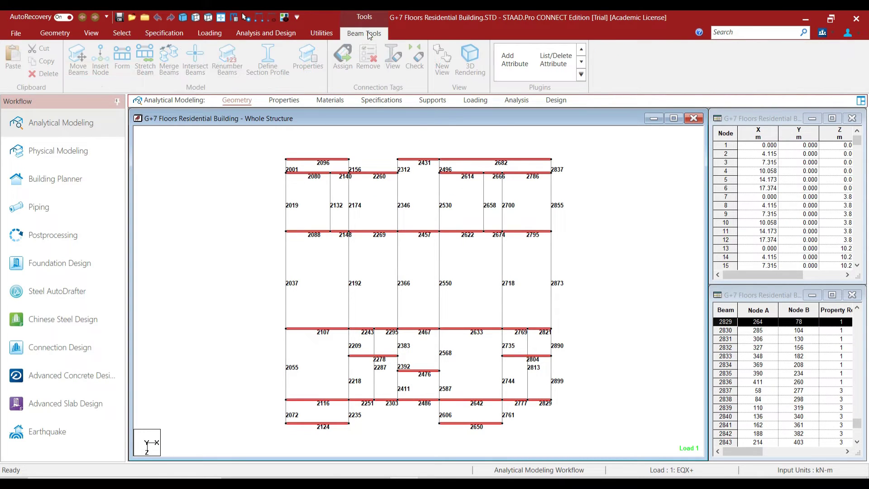
{"action": "left_click", "coordinate": [227, 63]}
{"action": "left_click", "coordinate": [399, 179]}
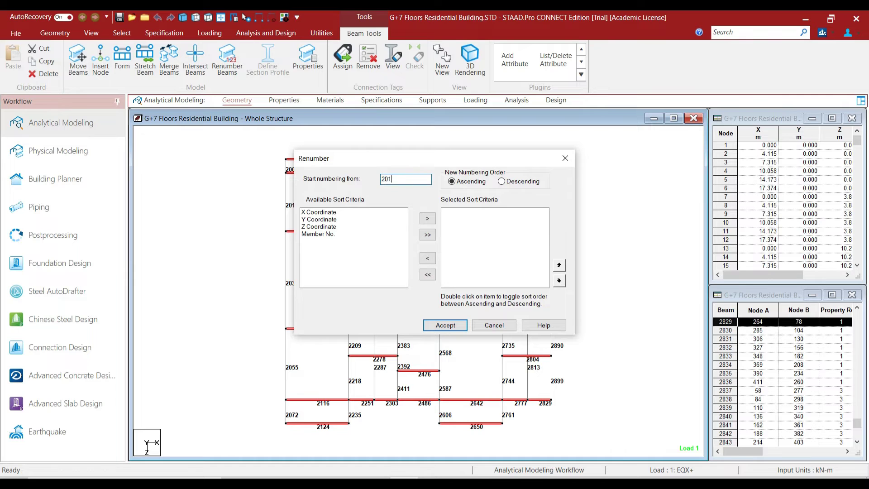
{"action": "double_click", "coordinate": [316, 227]}
{"action": "double_click", "coordinate": [318, 212]}
{"action": "left_click", "coordinate": [445, 325]}
{"action": "left_click", "coordinate": [458, 274]}
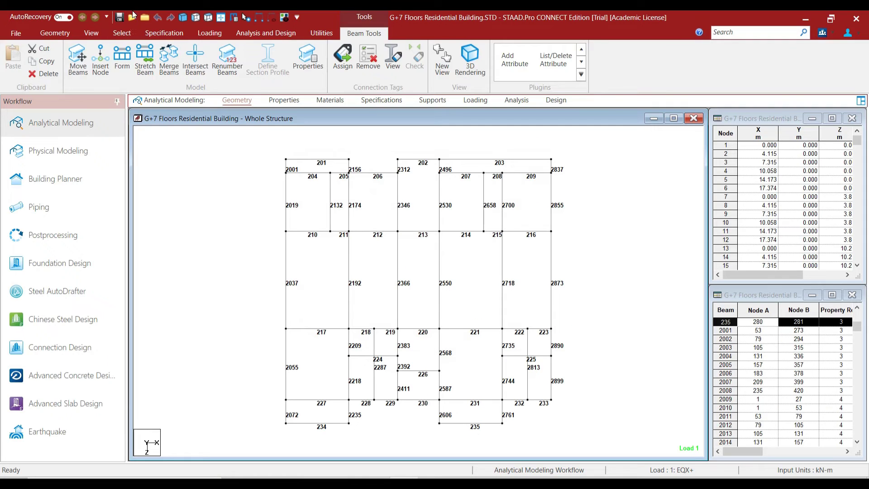
- Select the second level's beams parallel to Z and renumber them from 236, ascending by Y, X and Z Coordinate
{"action": "left_click", "coordinate": [123, 33]}
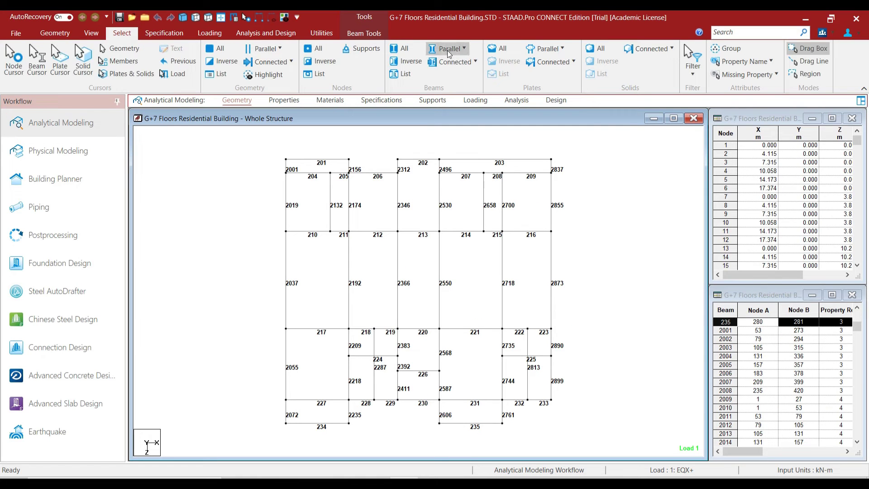
{"action": "left_click", "coordinate": [448, 49]}
{"action": "left_click", "coordinate": [452, 85]}
{"action": "left_click", "coordinate": [363, 34]}
{"action": "left_click", "coordinate": [227, 63]}
{"action": "type", "text": "236"}
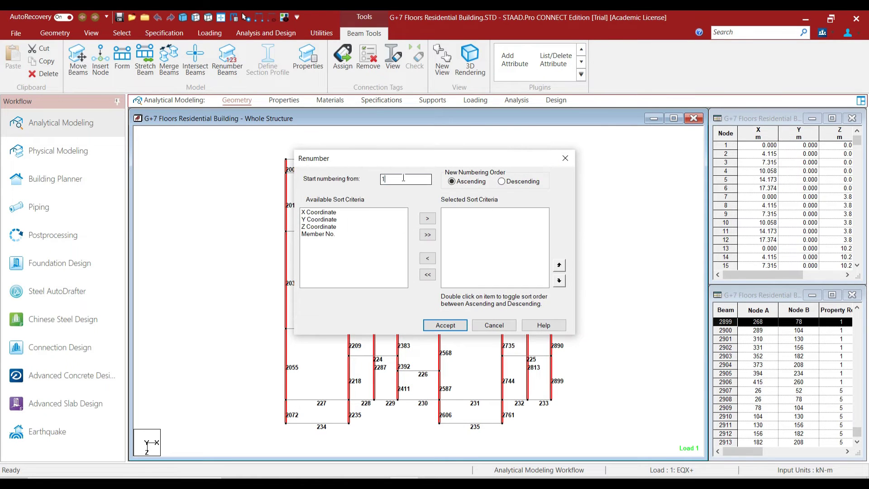
{"action": "double_click", "coordinate": [322, 219]}
{"action": "double_click", "coordinate": [319, 212]}
{"action": "double_click", "coordinate": [319, 211]}
{"action": "left_click", "coordinate": [445, 325]}
{"action": "left_click", "coordinate": [461, 274]}
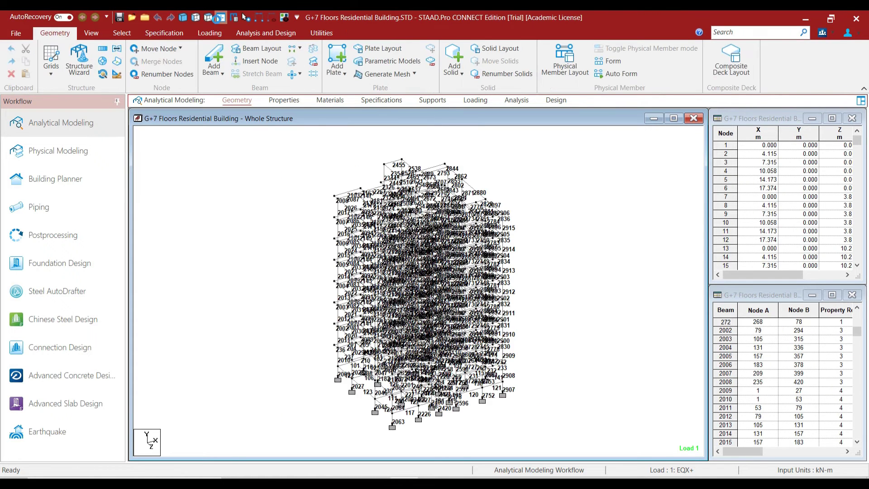
- Isolate the third level of horizontal beams from the base and show it in plan view
{"action": "left_click_drag", "start_coordinate": [337, 357], "coordinate": [497, 361]}
{"action": "left_click", "coordinate": [284, 18]}
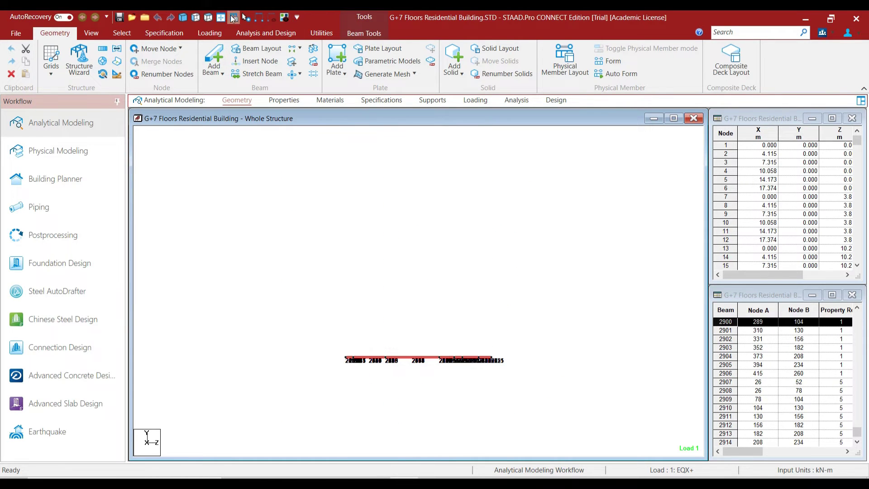
{"action": "left_click", "coordinate": [208, 17]}
{"action": "left_click", "coordinate": [215, 234]}
- Select the third level's beams parallel to X and renumber them from 301, ascending by Y, Z and X Coordinate
{"action": "left_click", "coordinate": [122, 33]}
{"action": "left_click", "coordinate": [450, 63]}
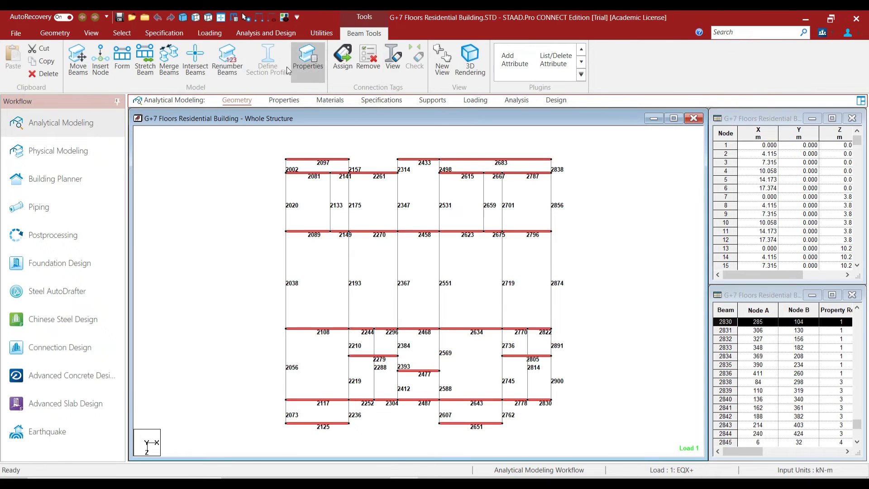
{"action": "left_click", "coordinate": [227, 59]}
{"action": "double_click", "coordinate": [318, 220]}
{"action": "double_click", "coordinate": [318, 219]}
{"action": "double_click", "coordinate": [317, 212]}
{"action": "left_click", "coordinate": [445, 326]}
{"action": "left_click", "coordinate": [461, 274]}
- Select the third level's beams parallel to Z and renumber them from 336, ascending by Y, X and Z Coordinate
{"action": "left_click", "coordinate": [121, 33]}
{"action": "left_click", "coordinate": [450, 50]}
{"action": "left_click", "coordinate": [447, 90]}
{"action": "left_click", "coordinate": [363, 35]}
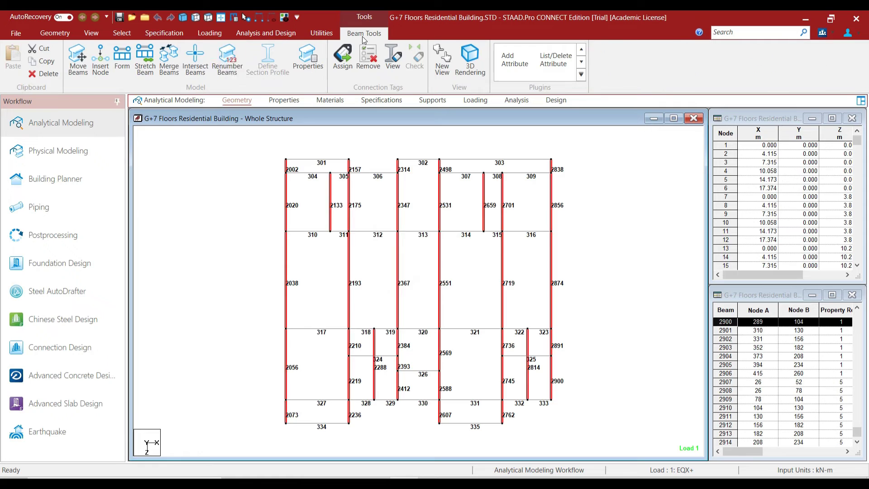
{"action": "left_click", "coordinate": [227, 59]}
{"action": "left_click", "coordinate": [461, 288]}
{"action": "left_click_drag", "start_coordinate": [407, 180], "coordinate": [355, 181]}
{"action": "type", "text": "336"}
{"action": "double_click", "coordinate": [317, 220]}
{"action": "double_click", "coordinate": [319, 212]}
{"action": "double_click", "coordinate": [319, 212]}
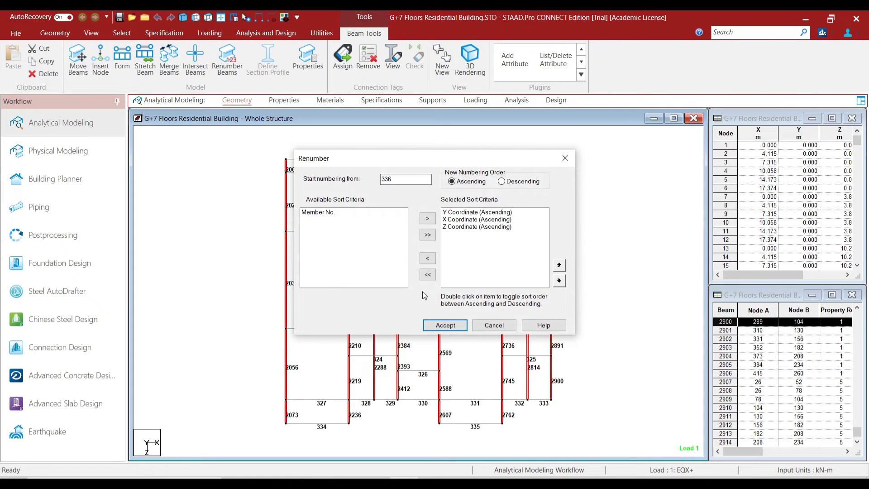
{"action": "left_click", "coordinate": [445, 325]}
{"action": "left_click", "coordinate": [461, 289]}
- Restore the whole structure, isolate the fourth level of horizontal beams from the base, and show it in plan view
{"action": "left_click", "coordinate": [122, 33]}
{"action": "left_click", "coordinate": [183, 17]}
{"action": "left_click", "coordinate": [195, 17]}
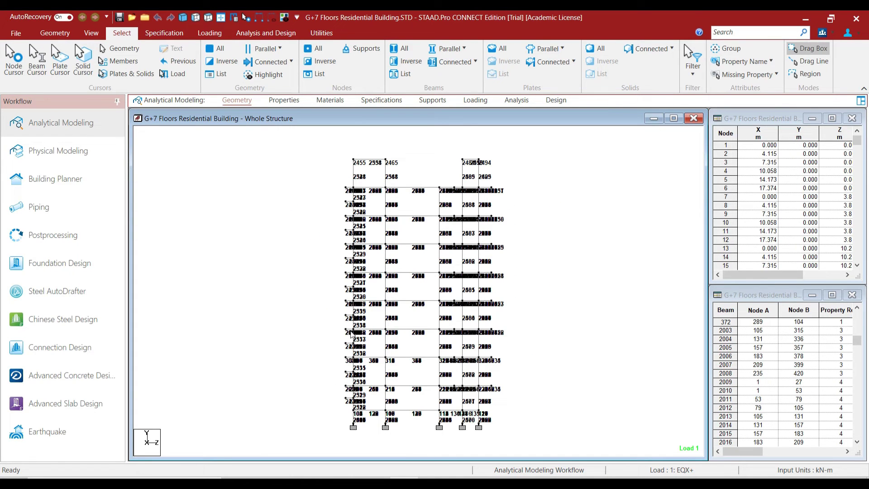
{"action": "left_click_drag", "start_coordinate": [338, 323], "coordinate": [513, 338]}
{"action": "left_click", "coordinate": [284, 17]}
{"action": "left_click", "coordinate": [208, 18]}
{"action": "left_click", "coordinate": [204, 190]}
- Select the fourth level's beams parallel to X and renumber them from 401, ascending by Y, Z and X Coordinate
{"action": "left_click", "coordinate": [453, 49]}
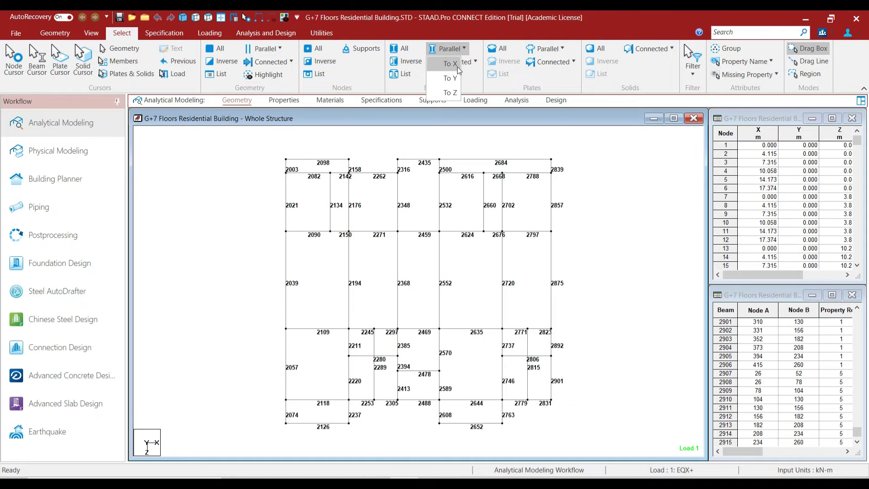
{"action": "left_click", "coordinate": [452, 63]}
{"action": "left_click", "coordinate": [364, 33]}
{"action": "left_click", "coordinate": [227, 59]}
{"action": "left_click", "coordinate": [468, 287]}
{"action": "double_click", "coordinate": [318, 219]}
{"action": "double_click", "coordinate": [318, 212]}
{"action": "double_click", "coordinate": [318, 212]}
{"action": "left_click", "coordinate": [445, 326]}
{"action": "left_click", "coordinate": [462, 273]}
- Select the fourth level's beams parallel to Z and renumber them from 436, ascending by Y, X and Z Coordinate
{"action": "left_click", "coordinate": [121, 33]}
{"action": "left_click", "coordinate": [446, 48]}
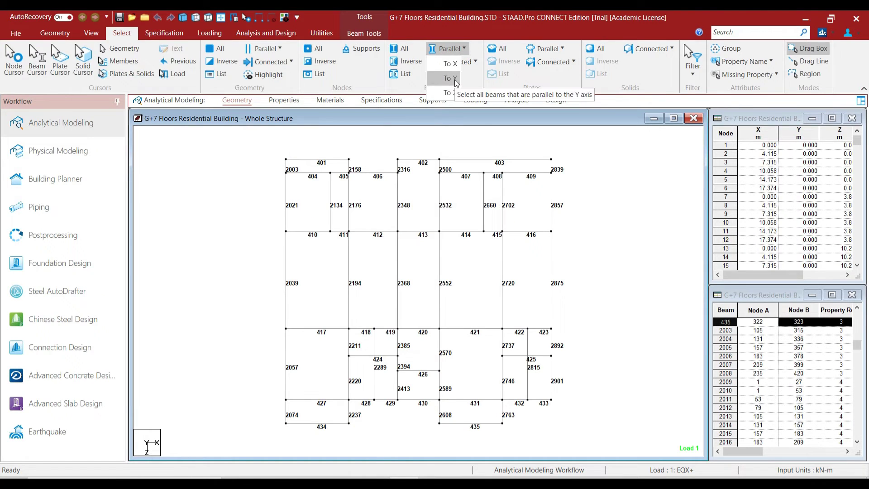
{"action": "left_click", "coordinate": [453, 79]}
{"action": "left_click", "coordinate": [363, 33]}
{"action": "left_click", "coordinate": [227, 59]}
{"action": "left_click", "coordinate": [466, 286]}
{"action": "double_click", "coordinate": [317, 212]}
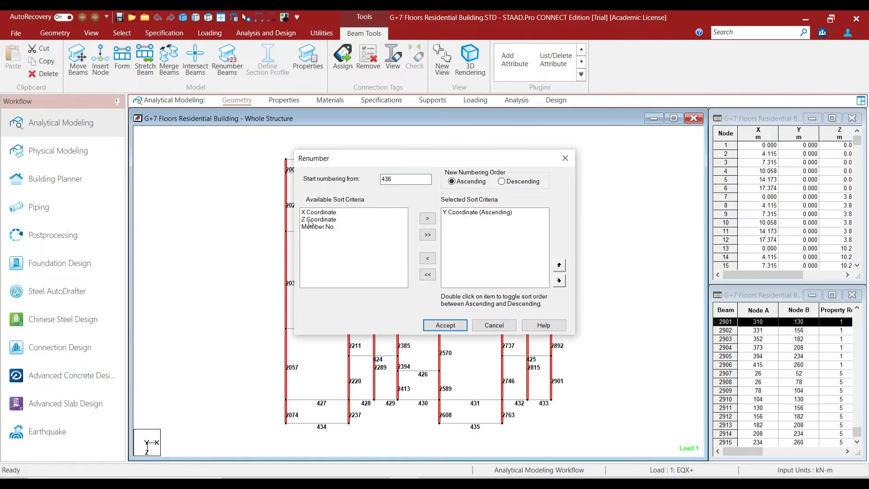
{"action": "double_click", "coordinate": [311, 220]}
{"action": "double_click", "coordinate": [318, 212]}
{"action": "left_click", "coordinate": [445, 325]}
{"action": "left_click", "coordinate": [460, 273]}
- Isolate the fifth level of horizontal beams in plan view and select its beams parallel to X
{"action": "left_click", "coordinate": [194, 19]}
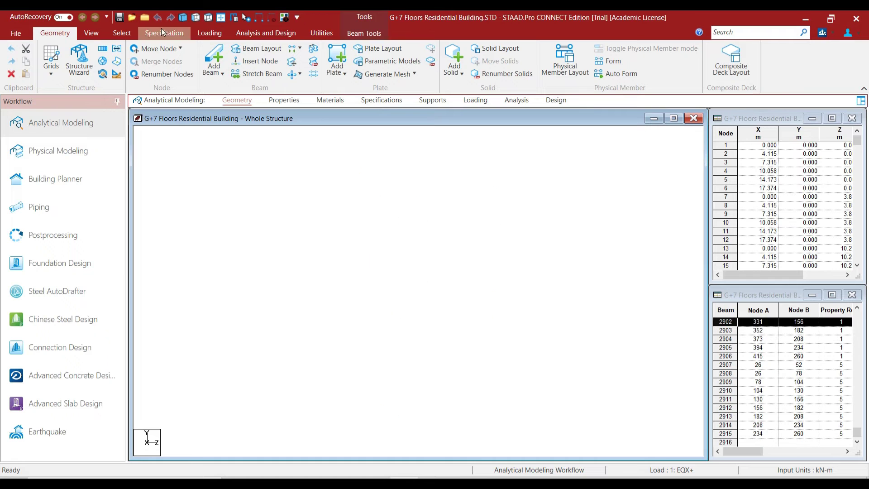
{"action": "left_click", "coordinate": [121, 32]}
{"action": "left_click", "coordinate": [363, 33]}
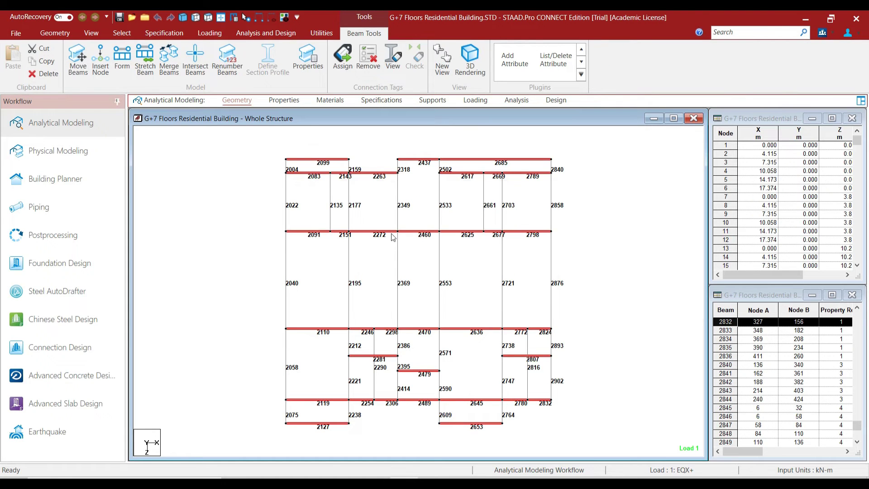
- Renumber the selected X-direction beams on the fifth level from 501, ascending by Y, Z and X Coordinate
{"action": "left_click", "coordinate": [227, 58]}
{"action": "double_click", "coordinate": [323, 220]}
{"action": "double_click", "coordinate": [323, 219]}
{"action": "double_click", "coordinate": [323, 212]}
{"action": "left_click", "coordinate": [452, 325]}
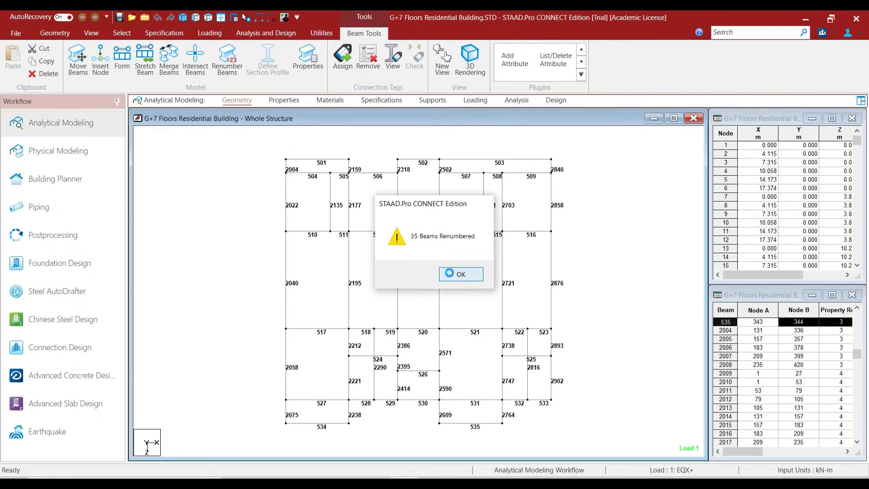
- Select the fifth level's beams parallel to Z and renumber them from 536, ascending by Y, X and Z Coordinate
{"action": "left_click", "coordinate": [452, 273]}
{"action": "left_click", "coordinate": [125, 33]}
{"action": "left_click", "coordinate": [457, 53]}
{"action": "left_click", "coordinate": [363, 33]}
{"action": "left_click", "coordinate": [228, 59]}
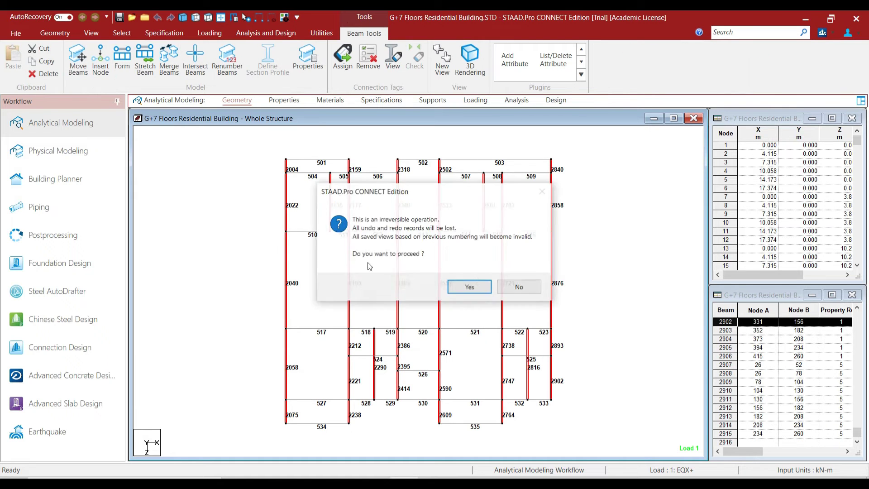
{"action": "left_click", "coordinate": [467, 287]}
{"action": "double_click", "coordinate": [318, 220]}
{"action": "double_click", "coordinate": [318, 219]}
{"action": "double_click", "coordinate": [318, 212]}
{"action": "left_click", "coordinate": [445, 325]}
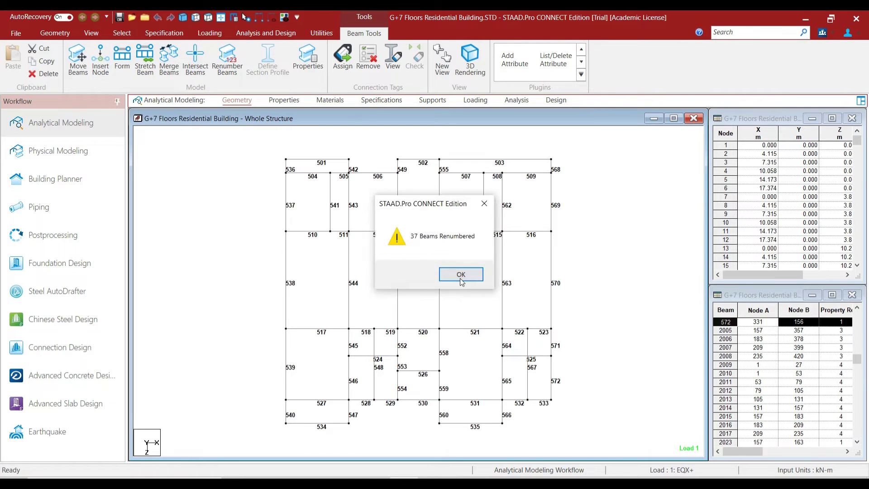
{"action": "left_click", "coordinate": [460, 273]}
- Isolate the sixth level of horizontal beams in plan view and select its beams parallel to X
{"action": "left_click_drag", "start_coordinate": [346, 271], "coordinate": [501, 279]}
{"action": "left_click", "coordinate": [341, 280]}
{"action": "left_click", "coordinate": [234, 17]}
{"action": "left_click", "coordinate": [196, 18]}
{"action": "left_click", "coordinate": [122, 33]}
{"action": "left_click", "coordinate": [447, 47]}
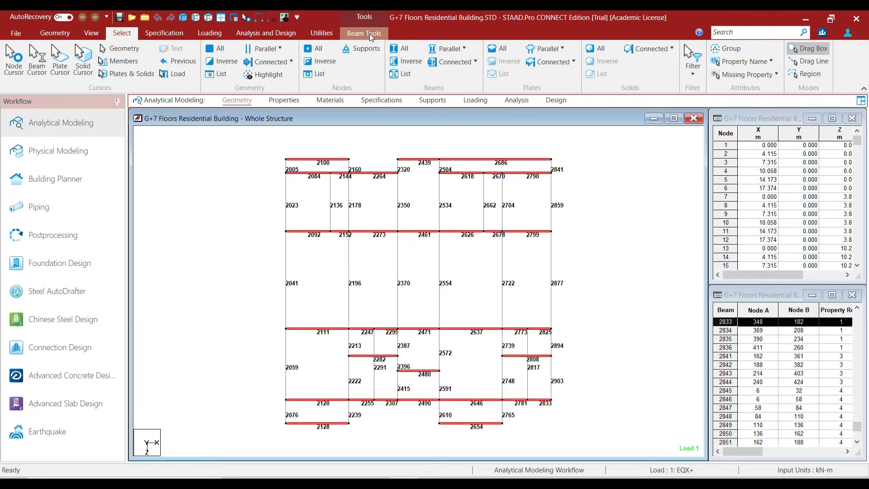
- Renumber the selected X-direction beams on the sixth level from 601, ascending by Y, Z and X Coordinate
{"action": "left_click", "coordinate": [364, 33]}
{"action": "left_click", "coordinate": [227, 59]}
{"action": "left_click", "coordinate": [467, 287]}
{"action": "type", "text": "01"}
{"action": "double_click", "coordinate": [316, 219]}
{"action": "double_click", "coordinate": [316, 220]}
{"action": "double_click", "coordinate": [317, 212]}
{"action": "left_click", "coordinate": [445, 324]}
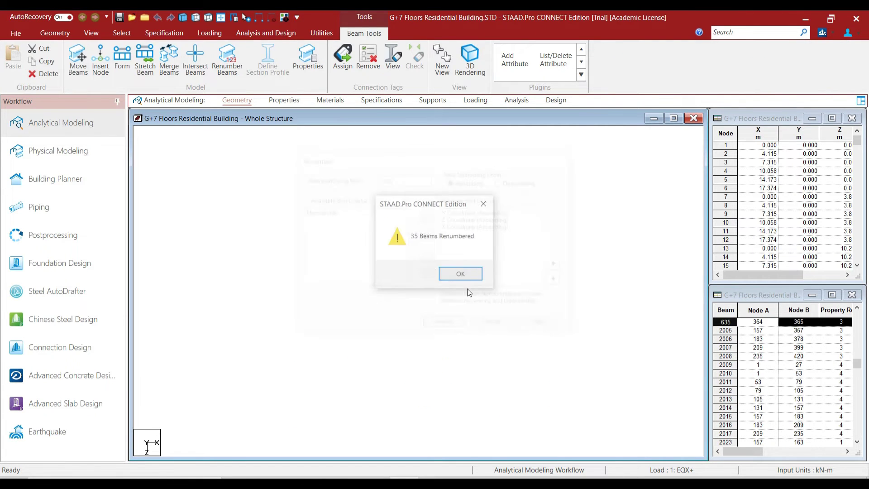
{"action": "left_click", "coordinate": [459, 273]}
- Select the sixth level's beams parallel to Z and renumber them from 636, ascending by Y, X and Z Coordinate
{"action": "left_click", "coordinate": [122, 33]}
{"action": "left_click", "coordinate": [446, 49]}
{"action": "left_click", "coordinate": [446, 93]}
{"action": "left_click", "coordinate": [364, 33]}
{"action": "left_click", "coordinate": [227, 58]}
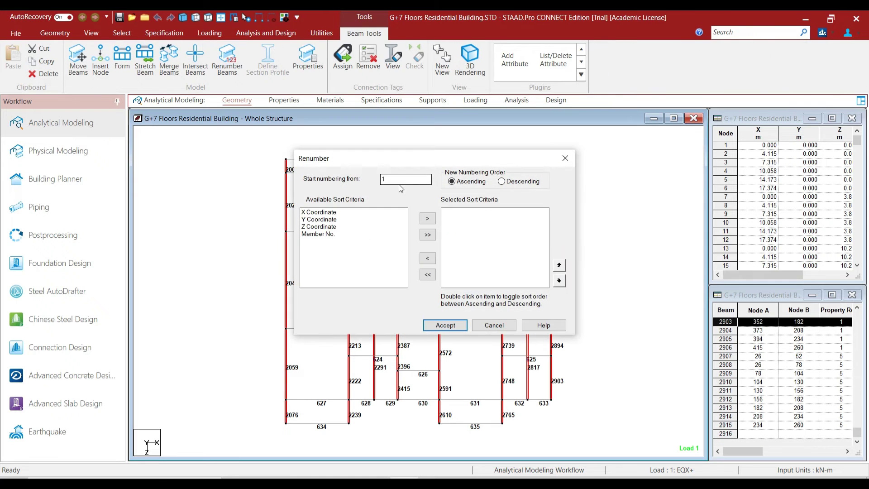
{"action": "double_click", "coordinate": [316, 219]}
{"action": "double_click", "coordinate": [316, 213]}
{"action": "double_click", "coordinate": [316, 212]}
{"action": "left_click", "coordinate": [445, 325]}
{"action": "left_click", "coordinate": [460, 273]}
- Isolate the seventh level of horizontal beams in plan view and select its beams parallel to X
{"action": "left_click", "coordinate": [217, 208]}
{"action": "left_click", "coordinate": [182, 17]}
{"action": "left_click", "coordinate": [195, 17]}
{"action": "left_click_drag", "start_coordinate": [495, 243], "coordinate": [508, 249]}
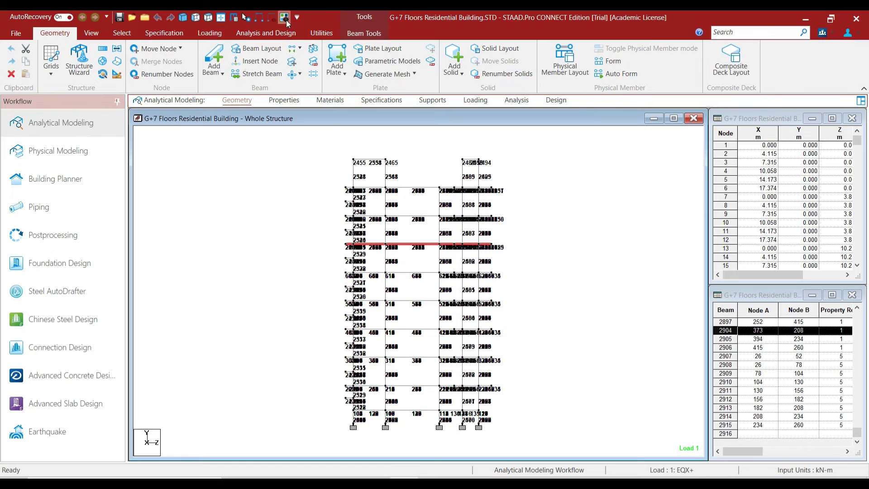
{"action": "left_click", "coordinate": [284, 18]}
{"action": "left_click", "coordinate": [208, 17]}
{"action": "left_click", "coordinate": [177, 167]}
{"action": "left_click", "coordinate": [122, 33]}
{"action": "left_click", "coordinate": [448, 49]}
{"action": "left_click", "coordinate": [446, 67]}
- Renumber the selected X-direction beams on the seventh level from 701, ascending by Y, Z and X Coordinate
{"action": "left_click", "coordinate": [364, 33]}
{"action": "left_click", "coordinate": [221, 76]}
{"action": "type", "text": "701"}
{"action": "double_click", "coordinate": [316, 220]}
{"action": "double_click", "coordinate": [316, 220]}
{"action": "left_click", "coordinate": [445, 324]}
{"action": "left_click", "coordinate": [460, 274]}
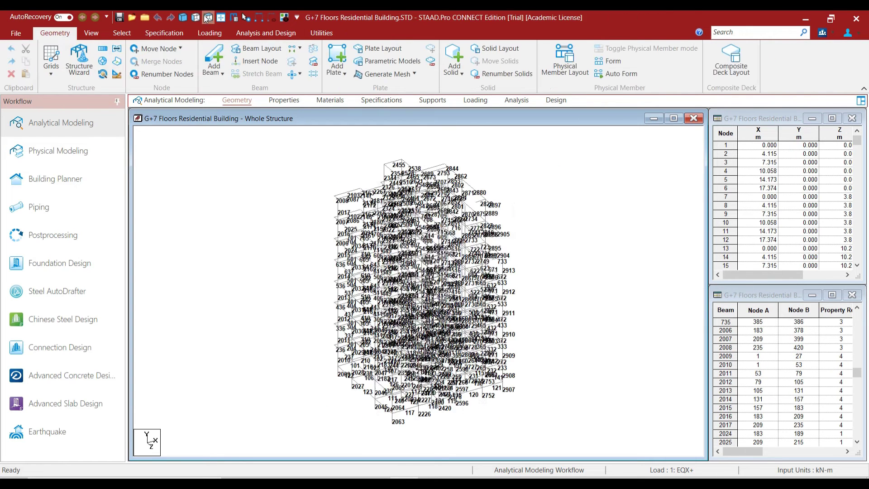
- Isolate the eighth level of horizontal beams in plan view and select its beams parallel to X
{"action": "left_click", "coordinate": [284, 17]}
{"action": "left_click", "coordinate": [208, 17]}
{"action": "left_click", "coordinate": [181, 163]}
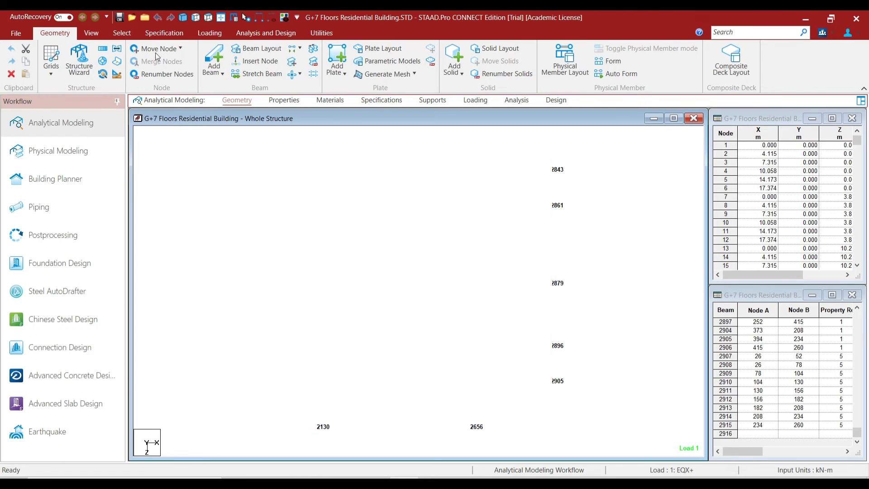
{"action": "left_click", "coordinate": [122, 33]}
{"action": "left_click", "coordinate": [448, 48]}
{"action": "left_click", "coordinate": [447, 66]}
- Renumber the selected X-direction beams on the eighth level from 801, ascending by Y, Z and X Coordinate
{"action": "left_click", "coordinate": [364, 33]}
{"action": "left_click", "coordinate": [224, 70]}
{"action": "left_click", "coordinate": [469, 286]}
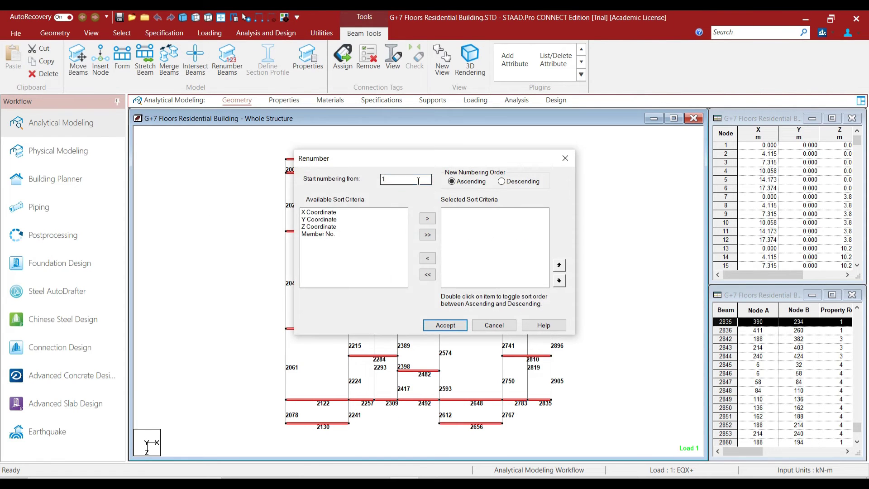
{"action": "double_click", "coordinate": [318, 211]}
{"action": "double_click", "coordinate": [322, 219]}
{"action": "left_click", "coordinate": [445, 325]}
{"action": "left_click", "coordinate": [460, 274]}
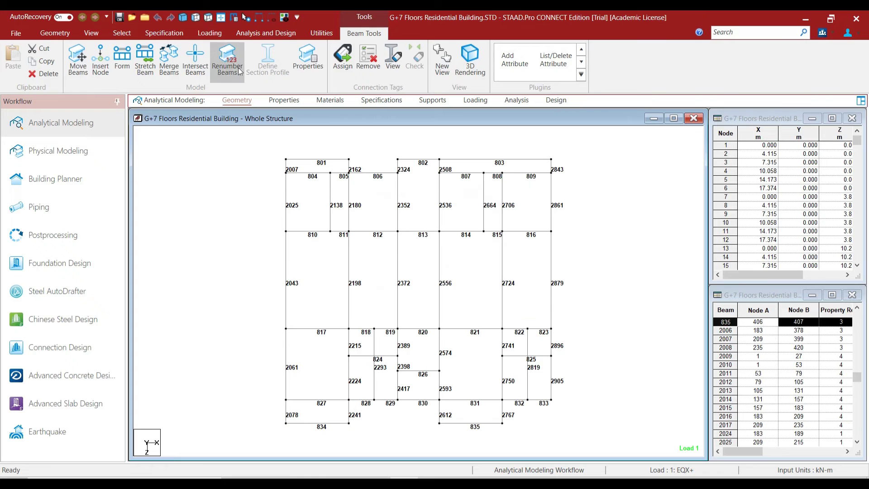
- Select the eighth level's beams parallel to Z and renumber them from 836, ascending by Y, X and Z Coordinate
{"action": "left_click", "coordinate": [121, 34]}
{"action": "left_click", "coordinate": [447, 48]}
{"action": "left_click", "coordinate": [450, 78]}
{"action": "left_click", "coordinate": [365, 33]}
{"action": "left_click", "coordinate": [228, 58]}
{"action": "type", "text": "836"}
{"action": "double_click", "coordinate": [319, 212]}
{"action": "double_click", "coordinate": [321, 219]}
{"action": "left_click", "coordinate": [445, 324]}
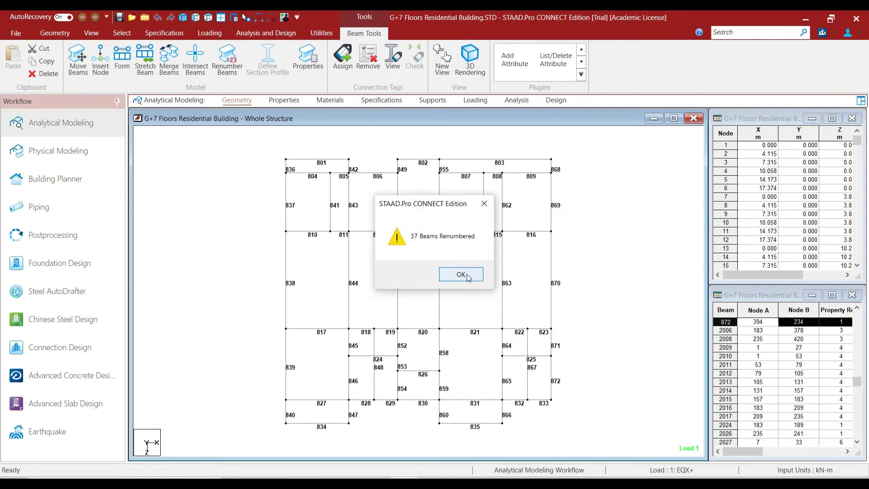
{"action": "left_click", "coordinate": [459, 273]}
- Isolate the ninth level of horizontal beams in plan view and select its beams parallel to X
{"action": "left_click", "coordinate": [221, 18]}
{"action": "left_click_drag", "start_coordinate": [502, 192], "coordinate": [339, 182]}
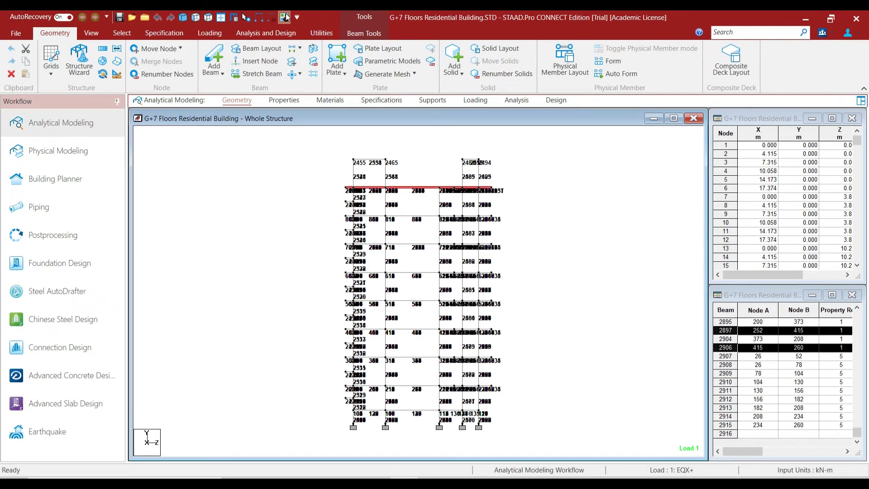
{"action": "left_click", "coordinate": [283, 17]}
{"action": "left_click", "coordinate": [207, 17]}
{"action": "left_click", "coordinate": [221, 151]}
{"action": "left_click", "coordinate": [122, 33]}
{"action": "left_click", "coordinate": [448, 49]}
{"action": "left_click", "coordinate": [441, 62]}
- Renumber the selected X-direction beams on the ninth level from 901, ascending by Y, Z and X Coordinate
{"action": "left_click", "coordinate": [356, 34]}
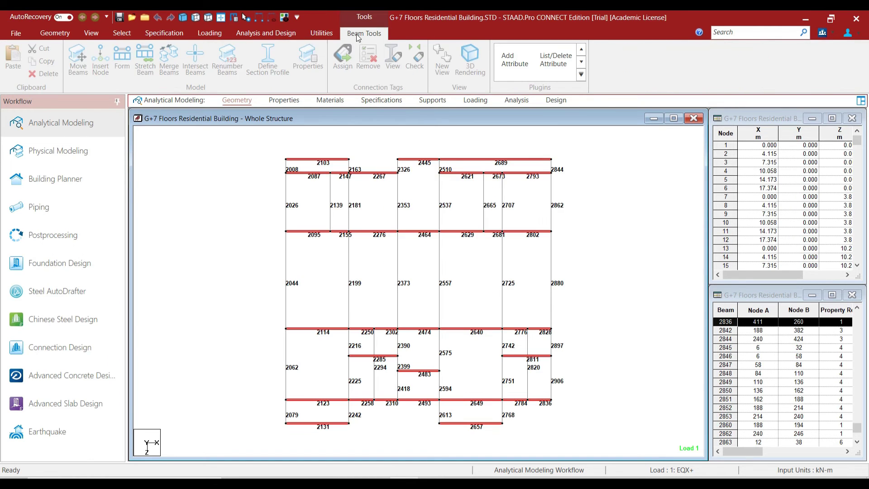
{"action": "left_click", "coordinate": [227, 59]}
{"action": "left_click", "coordinate": [469, 285]}
{"action": "type", "text": "901"}
{"action": "double_click", "coordinate": [314, 219]}
{"action": "double_click", "coordinate": [314, 218]}
{"action": "left_click", "coordinate": [444, 325]}
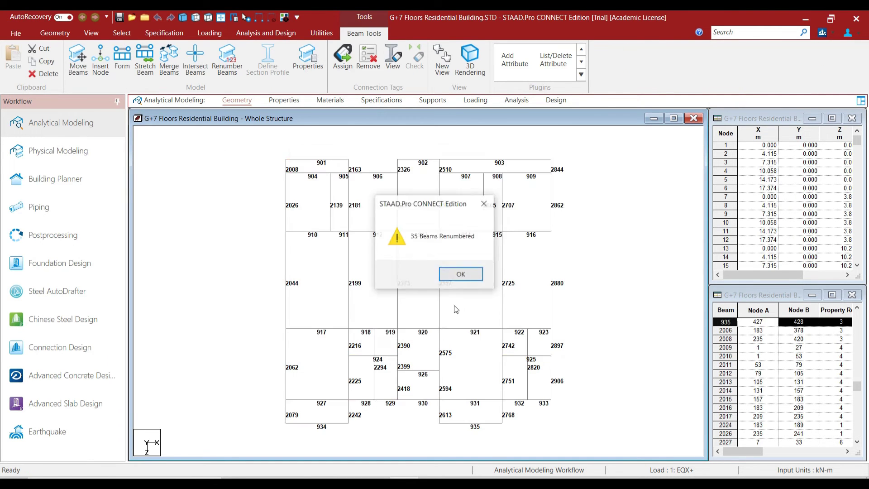
{"action": "left_click", "coordinate": [457, 271]}
- Select the ninth level's beams parallel to Z and renumber them from 936, ascending by Y, X and Z Coordinate
{"action": "left_click", "coordinate": [122, 33]}
{"action": "left_click", "coordinate": [363, 33]}
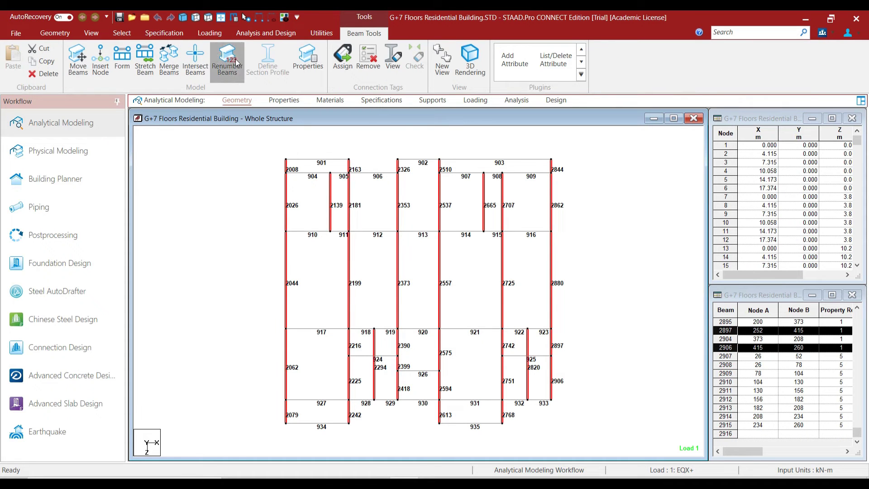
{"action": "left_click", "coordinate": [227, 60]}
{"action": "double_click", "coordinate": [314, 219]}
{"action": "double_click", "coordinate": [314, 212]}
{"action": "double_click", "coordinate": [314, 211]}
{"action": "left_click_drag", "start_coordinate": [394, 182], "coordinate": [336, 186]}
{"action": "type", "text": "936"}
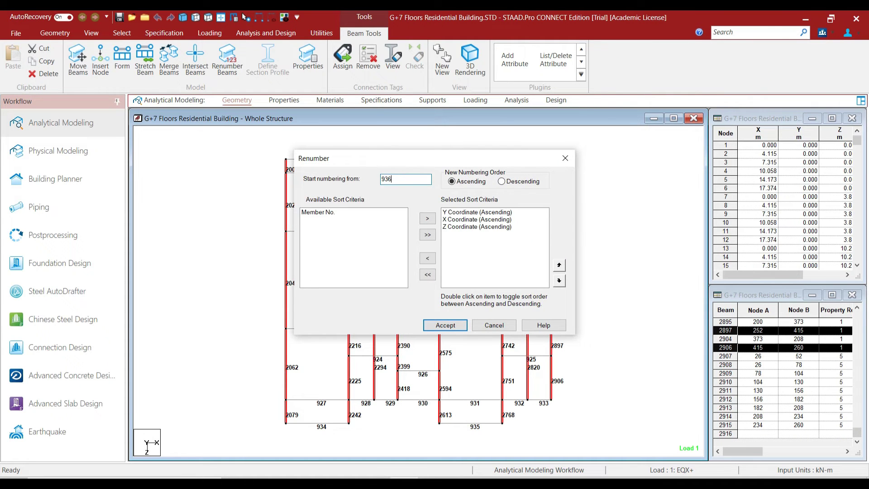
{"action": "left_click", "coordinate": [446, 325]}
{"action": "left_click", "coordinate": [472, 275]}
- Display the whole structure in isometric view and hide the beam numbers
{"action": "left_click", "coordinate": [221, 17]}
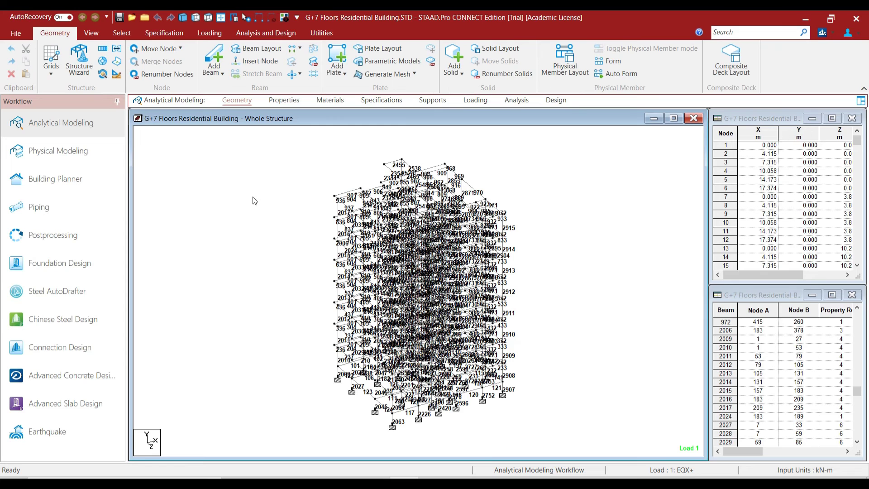
{"action": "key", "text": "shift+b"}
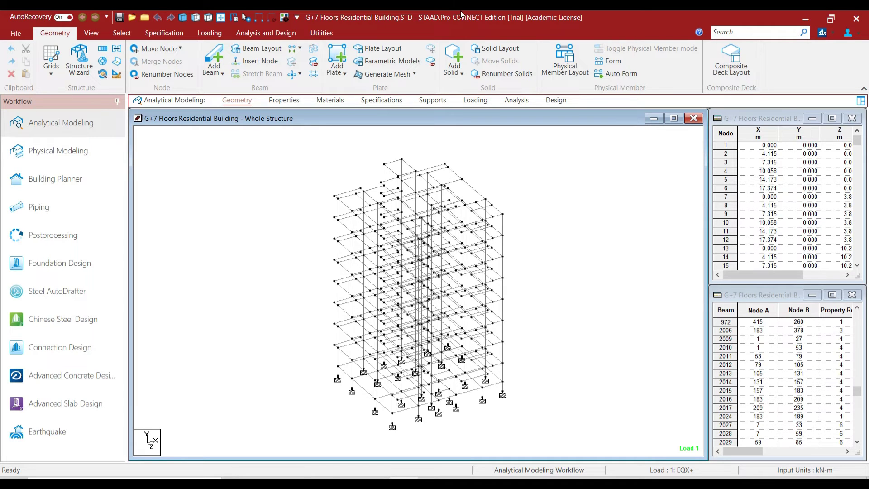
{"action": "mouse_move", "coordinate": [492, 13]}
{"action": "left_click", "coordinate": [536, 16]}
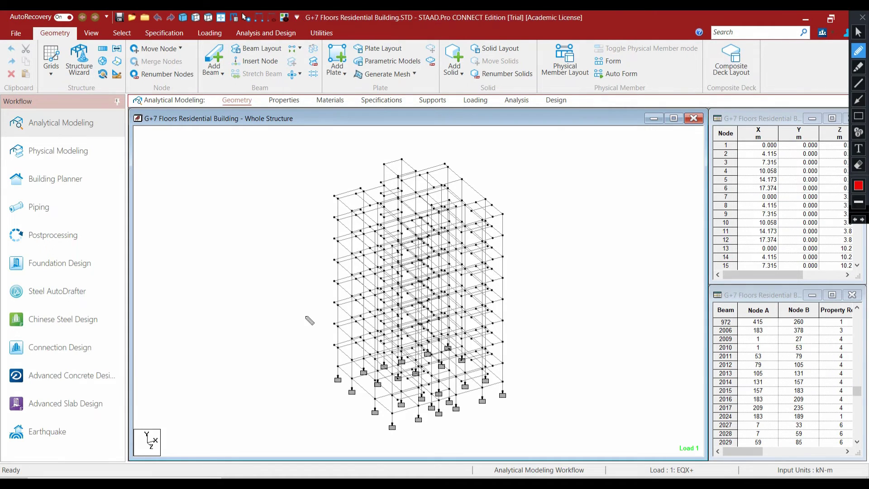
{"action": "mouse_move", "coordinate": [243, 172]}
{"action": "left_mouse_down"}
{"action": "mouse_move", "coordinate": [245, 316]}
{"action": "mouse_move", "coordinate": [257, 265]}
{"action": "left_mouse_up"}
{"action": "left_click_drag", "start_coordinate": [241, 234], "coordinate": [252, 233]}
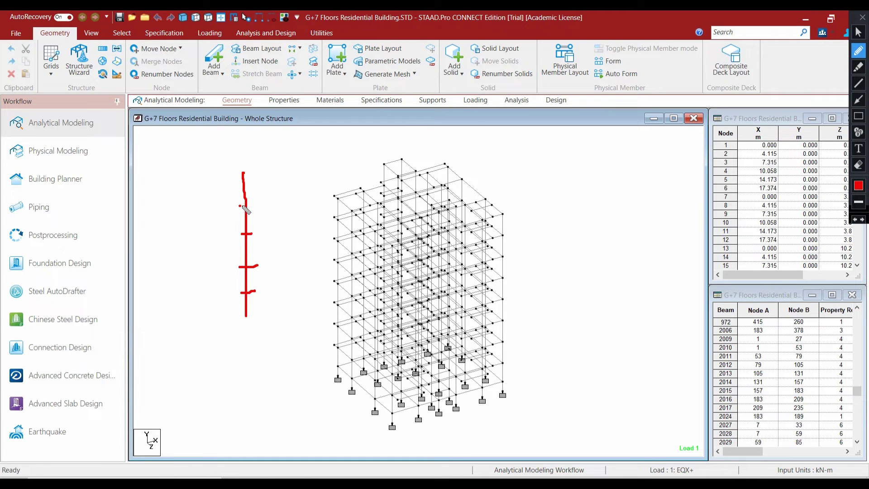
{"action": "mouse_move", "coordinate": [206, 302]}
{"action": "left_mouse_down"}
{"action": "mouse_move", "coordinate": [206, 312]}
{"action": "mouse_move", "coordinate": [233, 310]}
{"action": "mouse_move", "coordinate": [227, 283]}
{"action": "mouse_move", "coordinate": [213, 290]}
{"action": "mouse_move", "coordinate": [236, 280]}
{"action": "mouse_move", "coordinate": [239, 290]}
{"action": "left_mouse_up"}
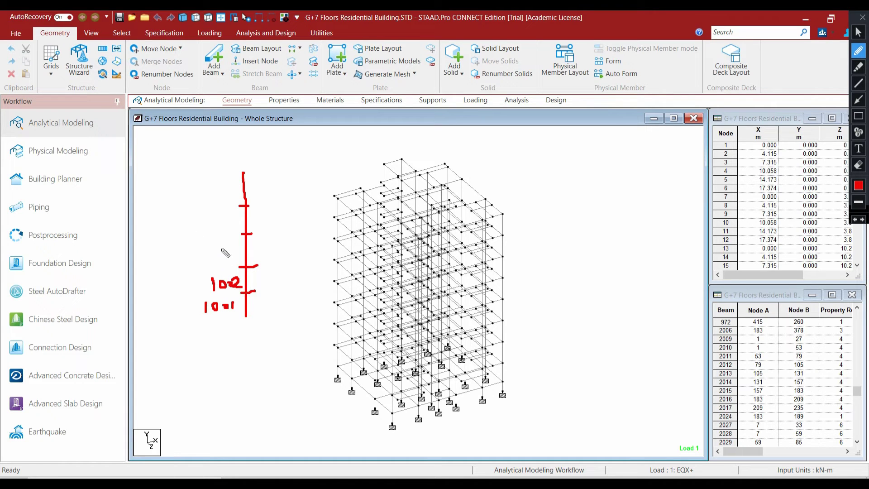
{"action": "left_click_drag", "start_coordinate": [173, 242], "coordinate": [172, 255]}
{"action": "mouse_move", "coordinate": [173, 211]}
{"action": "left_mouse_down"}
{"action": "mouse_move", "coordinate": [162, 227]}
{"action": "mouse_move", "coordinate": [182, 223]}
{"action": "left_mouse_up"}
{"action": "left_click_drag", "start_coordinate": [301, 172], "coordinate": [309, 311]}
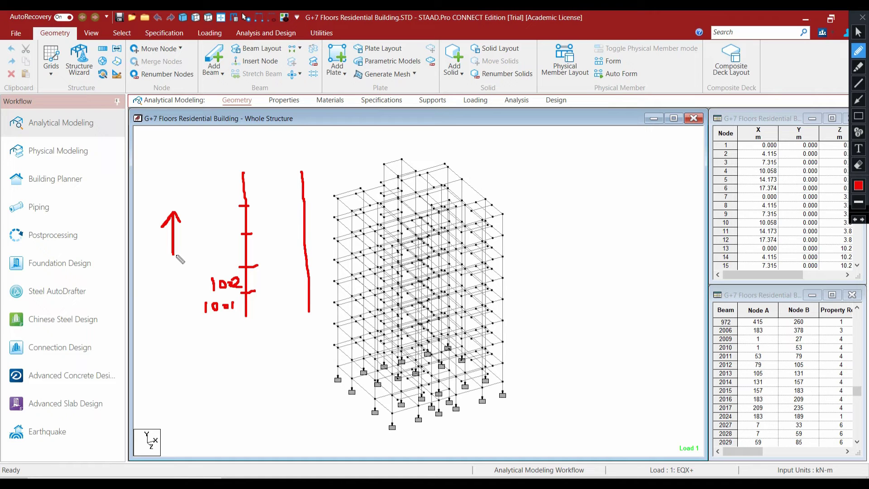
{"action": "mouse_move", "coordinate": [173, 254]}
{"action": "left_mouse_down"}
{"action": "mouse_move", "coordinate": [202, 252]}
{"action": "mouse_move", "coordinate": [195, 259]}
{"action": "left_mouse_up"}
{"action": "mouse_move", "coordinate": [160, 185]}
{"action": "left_mouse_down"}
{"action": "mouse_move", "coordinate": [173, 195]}
{"action": "mouse_move", "coordinate": [168, 209]}
{"action": "left_mouse_up"}
{"action": "mouse_move", "coordinate": [219, 236]}
{"action": "left_mouse_down"}
{"action": "mouse_move", "coordinate": [210, 248]}
{"action": "mouse_move", "coordinate": [221, 254]}
{"action": "mouse_move", "coordinate": [186, 278]}
{"action": "left_mouse_up"}
{"action": "mouse_move", "coordinate": [189, 264]}
{"action": "left_mouse_down"}
{"action": "mouse_move", "coordinate": [178, 285]}
{"action": "mouse_move", "coordinate": [179, 295]}
{"action": "mouse_move", "coordinate": [190, 294]}
{"action": "left_mouse_up"}
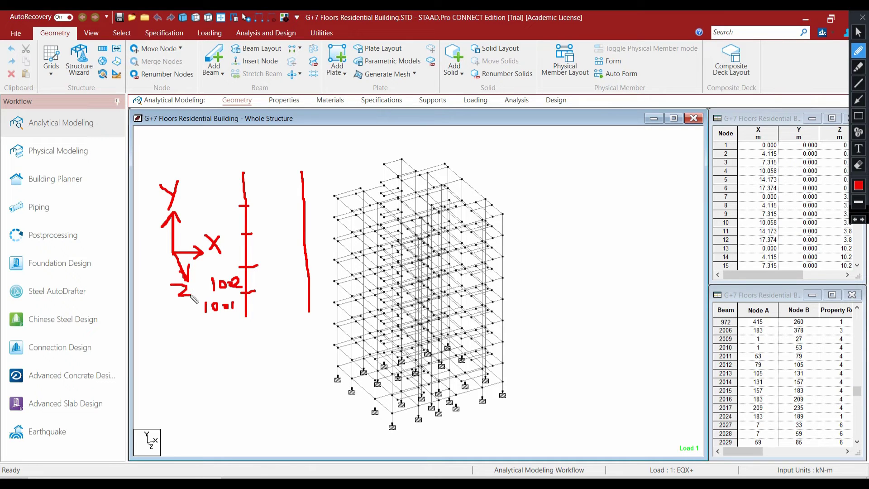
{"action": "mouse_move", "coordinate": [165, 342]}
{"action": "left_mouse_down"}
{"action": "mouse_move", "coordinate": [170, 370]}
{"action": "mouse_move", "coordinate": [221, 347]}
{"action": "mouse_move", "coordinate": [212, 360]}
{"action": "mouse_move", "coordinate": [227, 358]}
{"action": "left_mouse_up"}
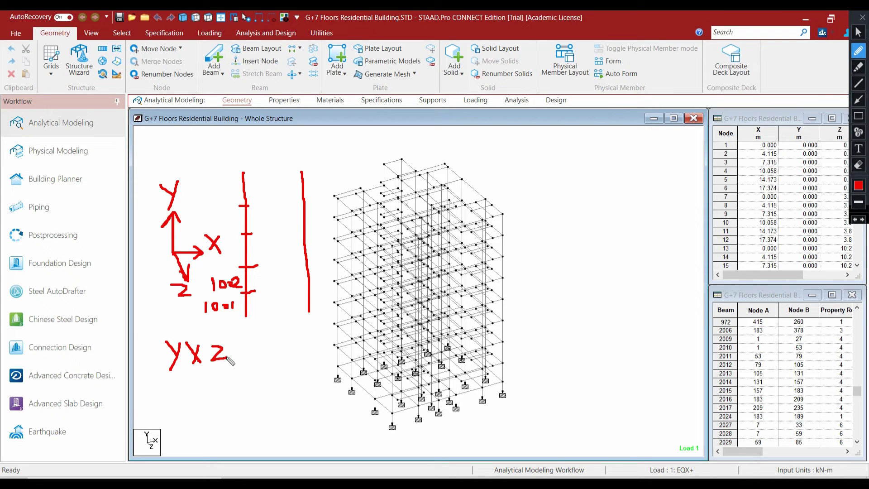
{"action": "mouse_move", "coordinate": [178, 389]}
{"action": "left_mouse_down"}
{"action": "mouse_move", "coordinate": [198, 403]}
{"action": "mouse_move", "coordinate": [222, 403]}
{"action": "mouse_move", "coordinate": [208, 404]}
{"action": "mouse_move", "coordinate": [238, 390]}
{"action": "mouse_move", "coordinate": [238, 405]}
{"action": "mouse_move", "coordinate": [243, 395]}
{"action": "left_mouse_up"}
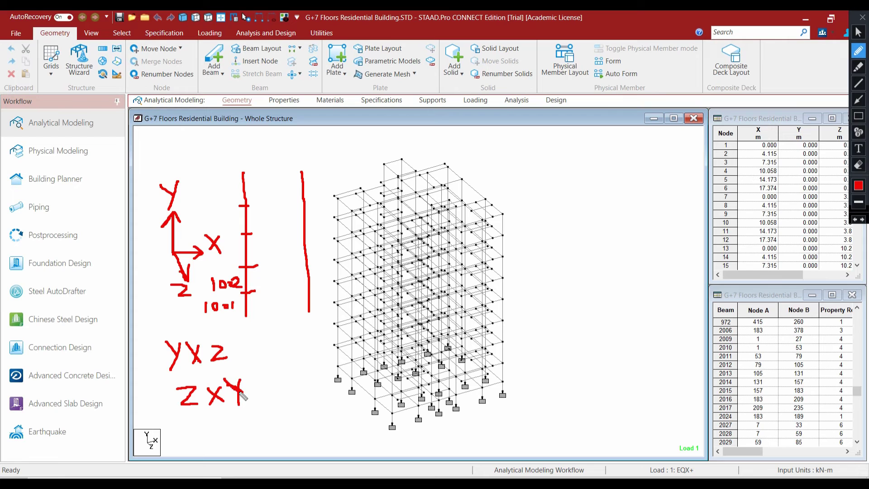
{"action": "key", "text": "Escape"}
- Select all columns of the building by picking the beams parallel to Y
{"action": "left_click", "coordinate": [120, 34]}
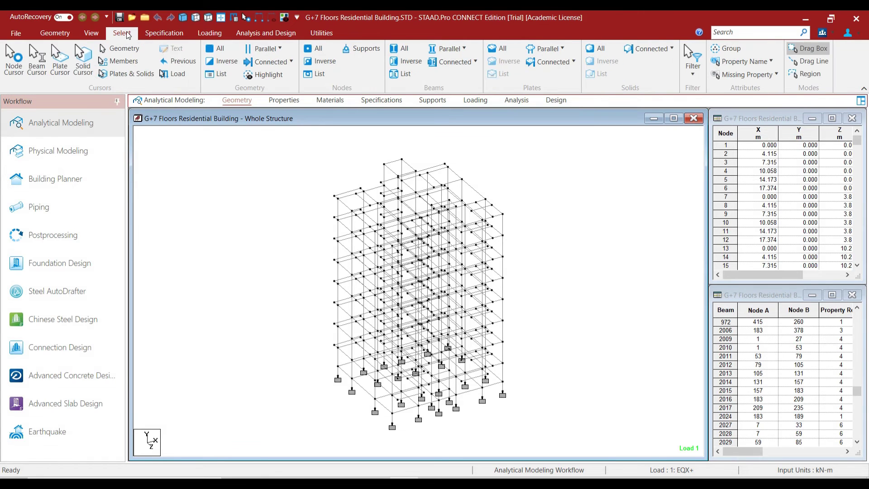
{"action": "left_click", "coordinate": [450, 49]}
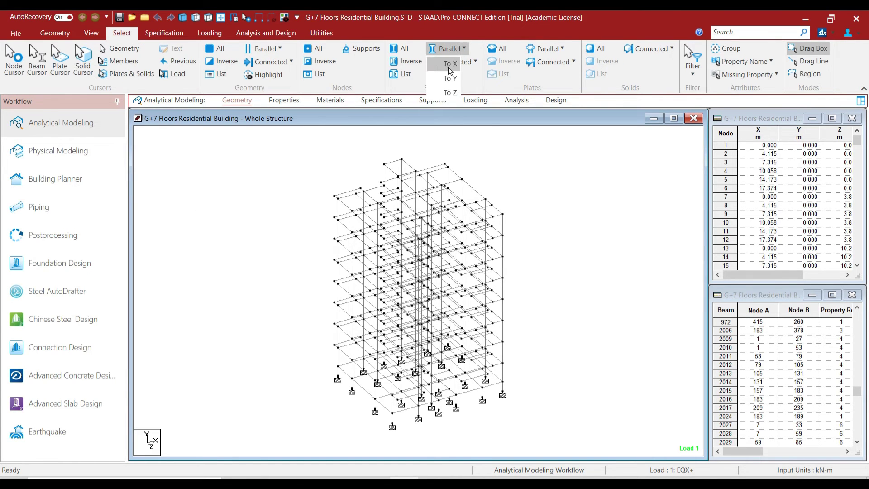
{"action": "left_click", "coordinate": [450, 79]}
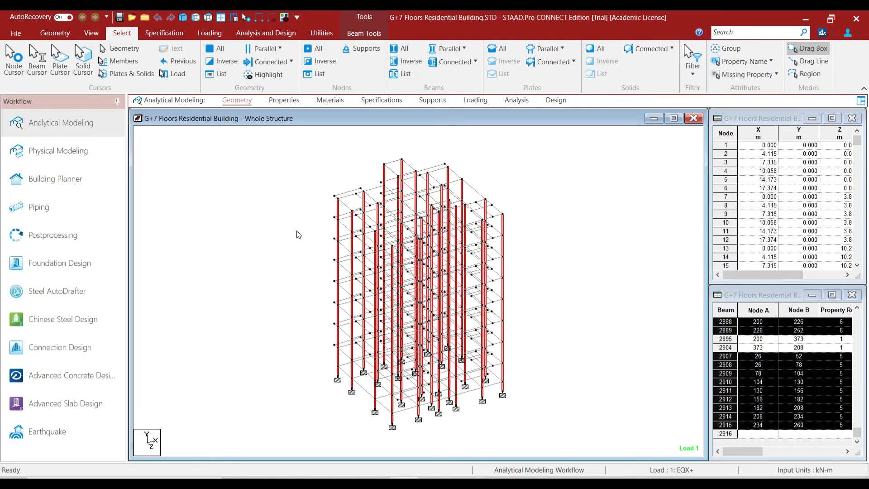
{"action": "scroll", "coordinate": [295, 259], "scroll_direction": "up", "scroll_amount": 1}
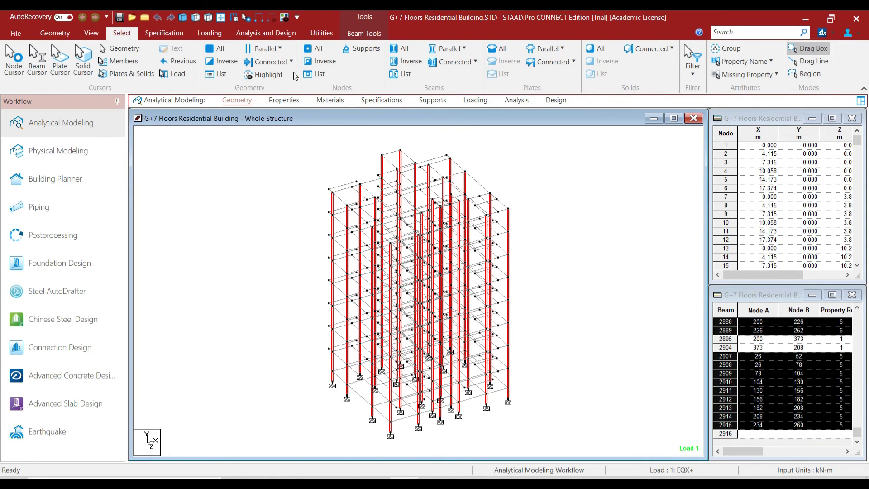
- Renumber the selected columns from 1001, ascending by Z, X and Y Coordinate
{"action": "left_click", "coordinate": [376, 33]}
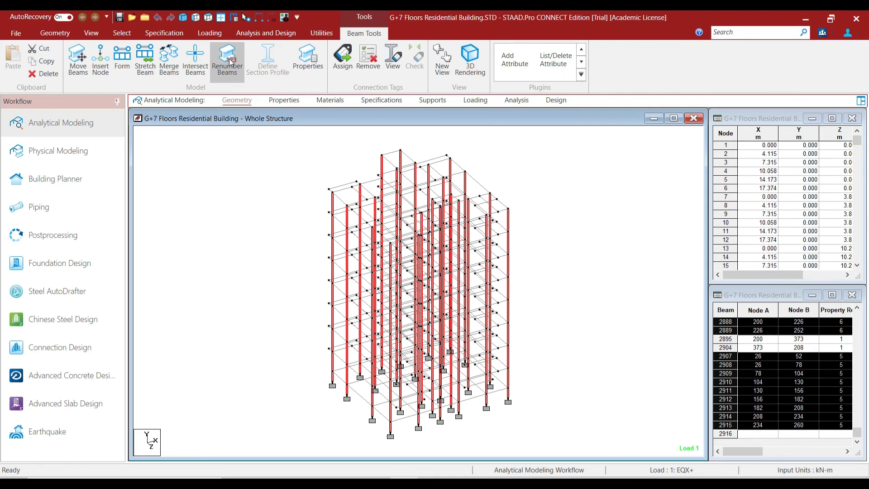
{"action": "left_click", "coordinate": [228, 63]}
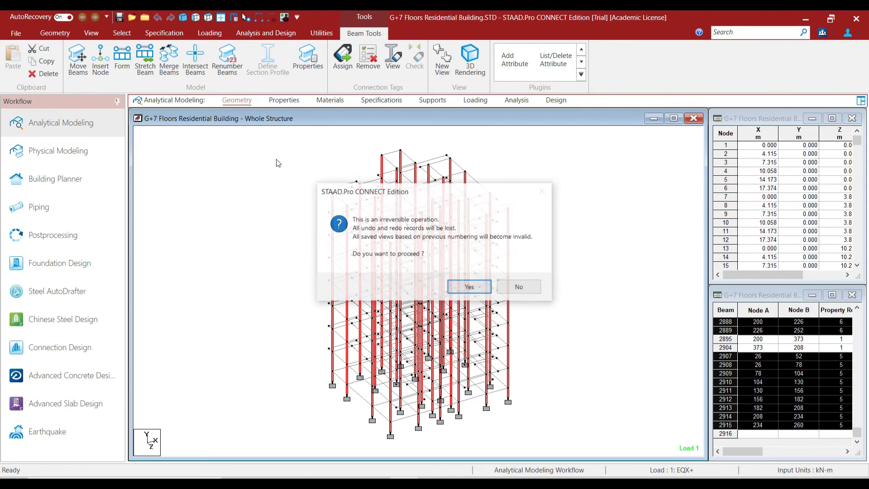
{"action": "left_click", "coordinate": [469, 287]}
{"action": "left_click", "coordinate": [399, 183]}
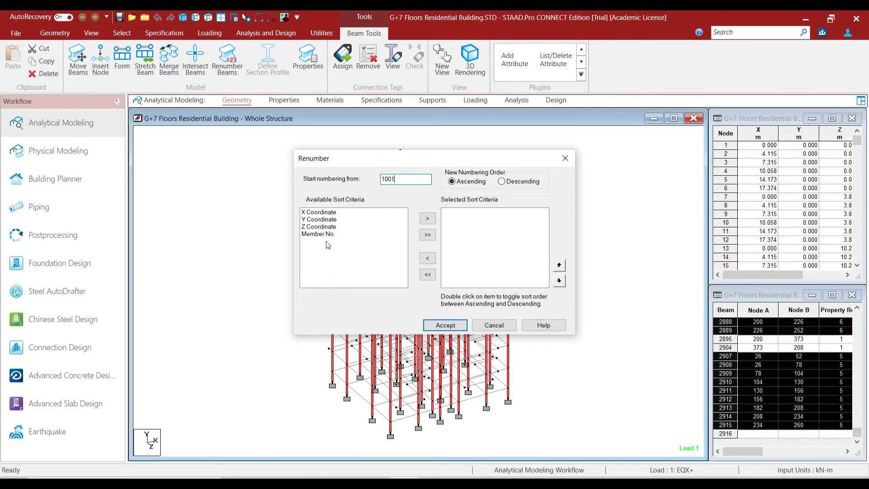
{"action": "double_click", "coordinate": [321, 227]}
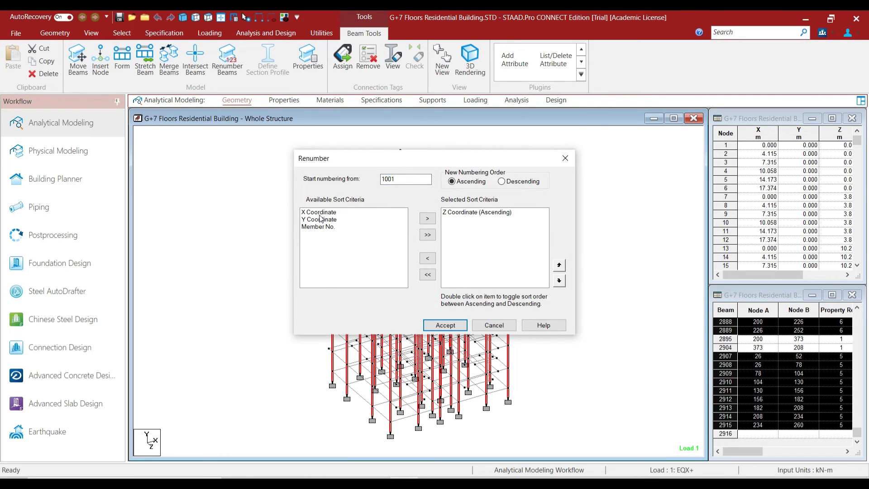
{"action": "double_click", "coordinate": [321, 212]}
{"action": "double_click", "coordinate": [321, 212]}
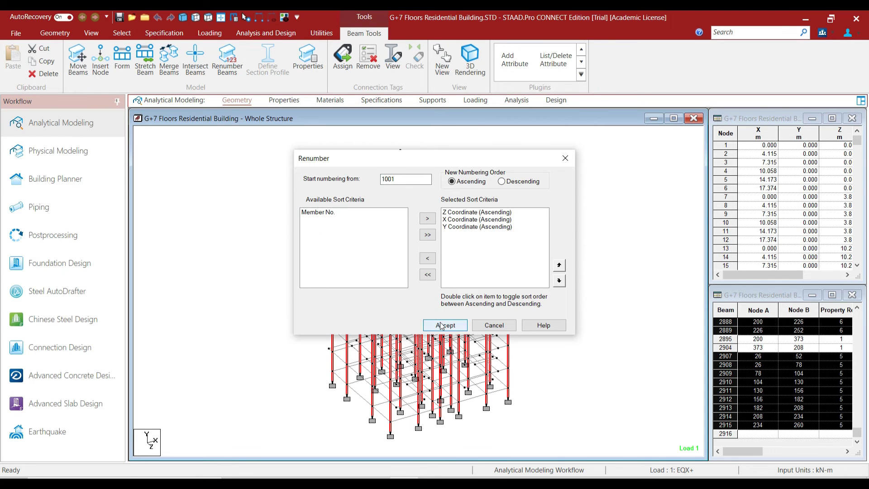
{"action": "left_click", "coordinate": [444, 324]}
{"action": "left_click", "coordinate": [462, 274]}
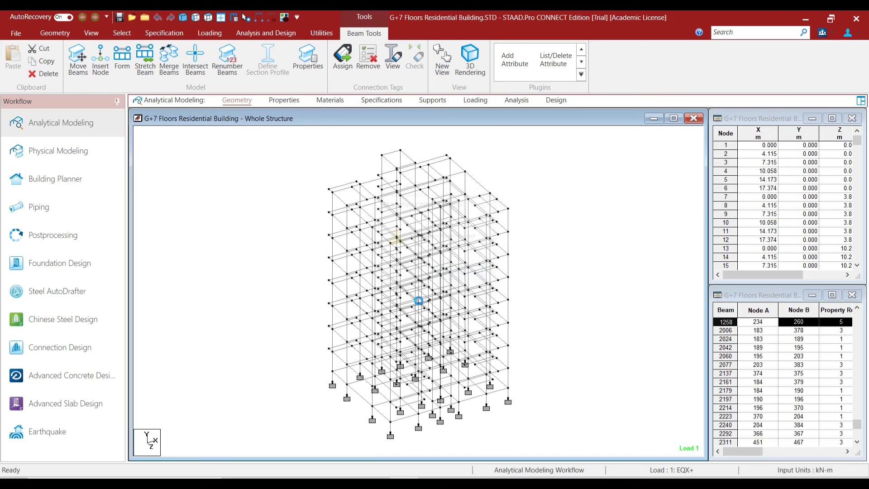
- Clear the column selection, show the beam numbers and examine the new member numbering around the building's lower storeys
{"action": "scroll", "coordinate": [303, 375], "scroll_direction": "down", "scroll_amount": 1}
{"action": "left_click", "coordinate": [311, 365]}
{"action": "key", "text": "shift+n"}
{"action": "key", "text": "shift+b"}
{"action": "scroll", "coordinate": [310, 368], "scroll_direction": "up", "scroll_amount": 3}
{"action": "scroll", "coordinate": [325, 386], "scroll_direction": "up", "scroll_amount": 1}
{"action": "middle_click_drag", "start_coordinate": [327, 389], "coordinate": [421, 363]}
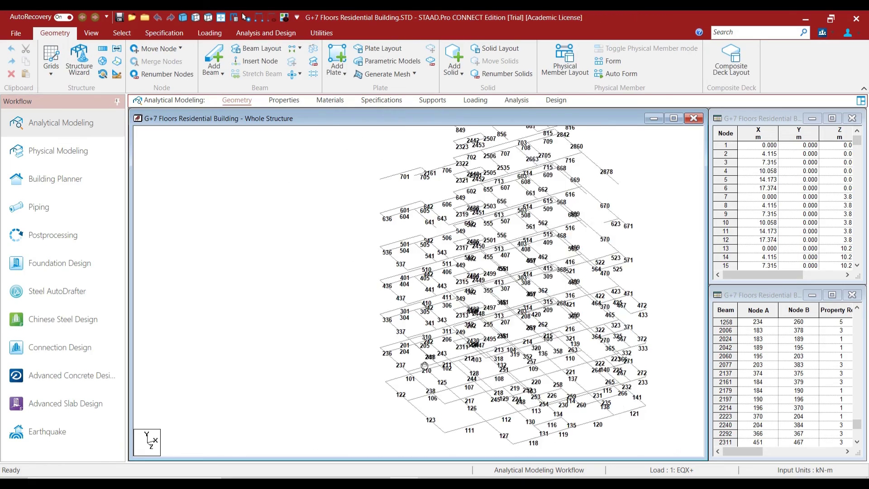
{"action": "scroll", "coordinate": [371, 386], "scroll_direction": "up", "scroll_amount": 1}
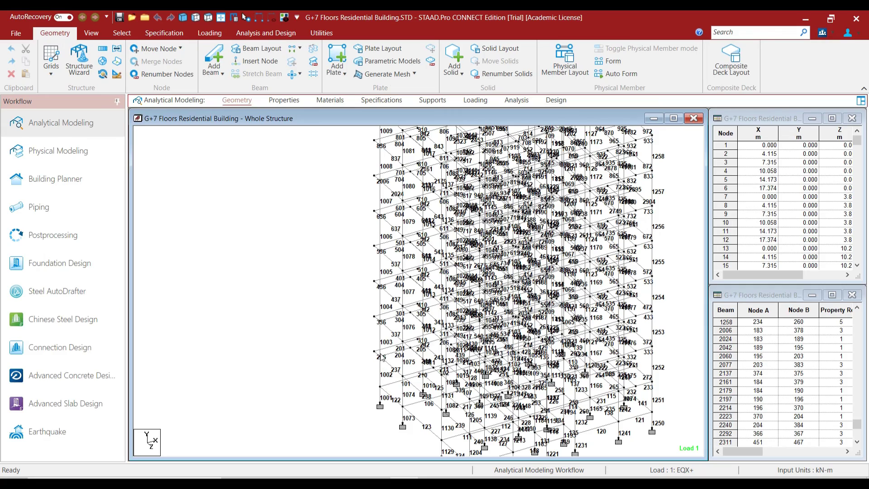
{"action": "scroll", "coordinate": [490, 266], "scroll_direction": "down", "scroll_amount": 6}
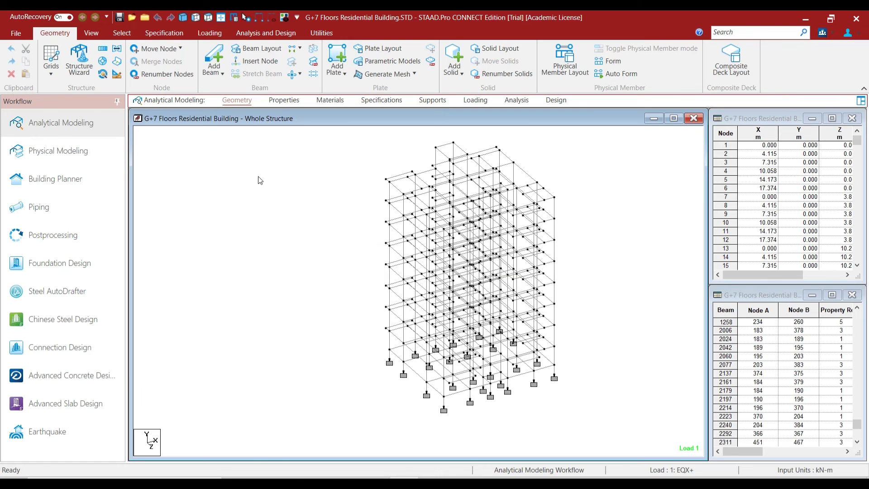
- Select all nodes of the whole structure and renumber them from 1, ascending by Y, Z and X Coordinate
{"action": "middle_click_drag", "start_coordinate": [351, 196], "coordinate": [314, 206]}
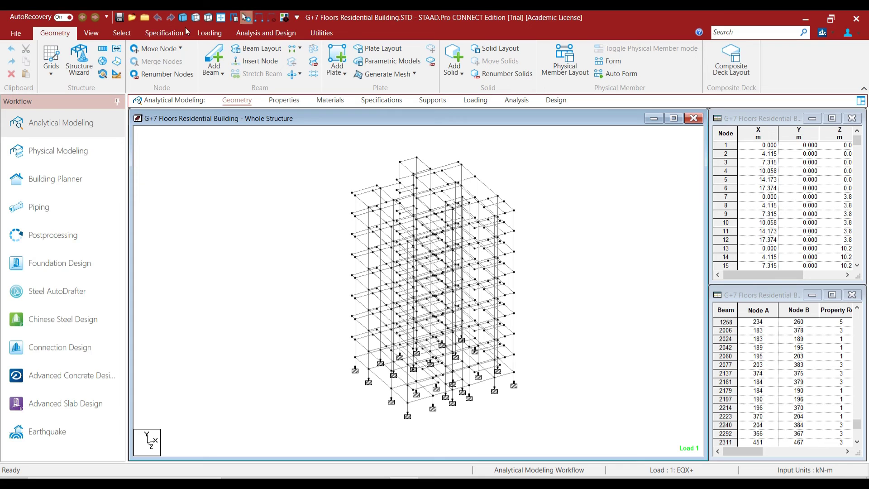
{"action": "left_click", "coordinate": [246, 19]}
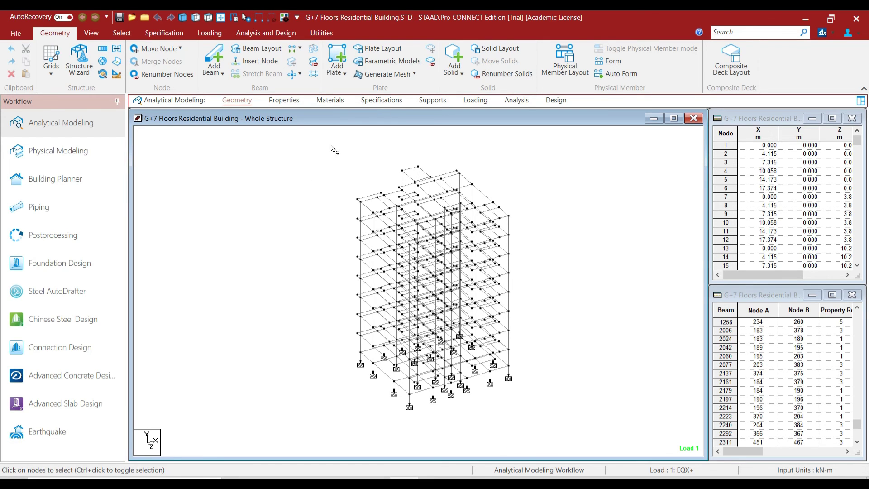
{"action": "left_click_drag", "start_coordinate": [421, 227], "coordinate": [538, 420]}
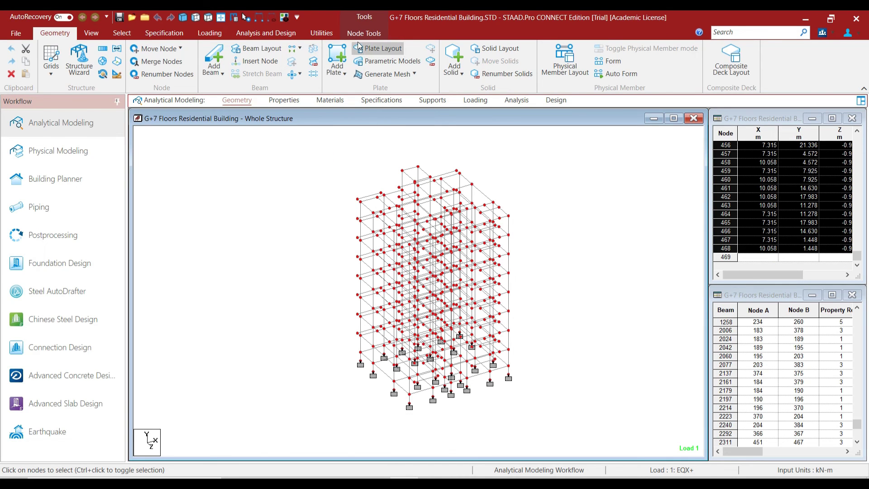
{"action": "left_click", "coordinate": [360, 34]}
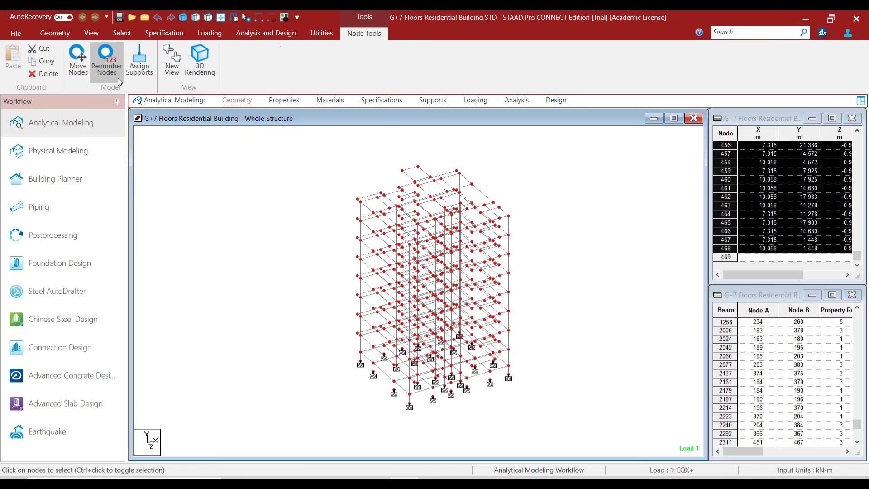
{"action": "left_click", "coordinate": [104, 70]}
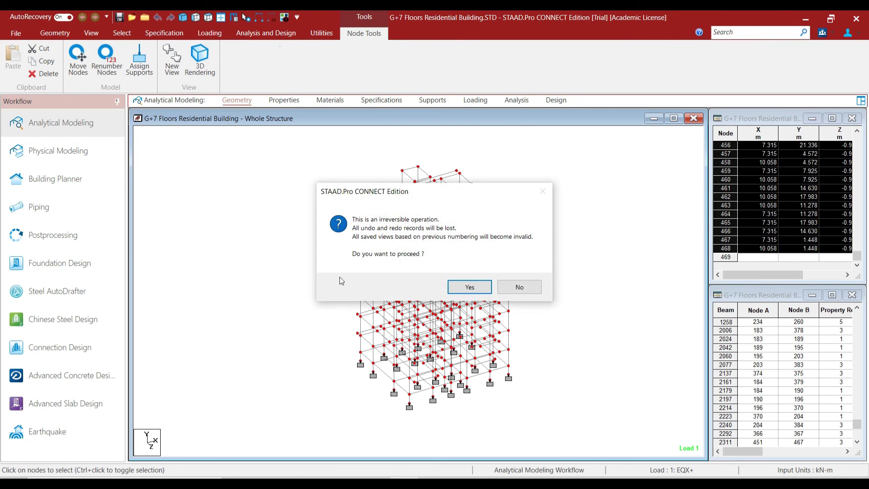
{"action": "left_click", "coordinate": [468, 284]}
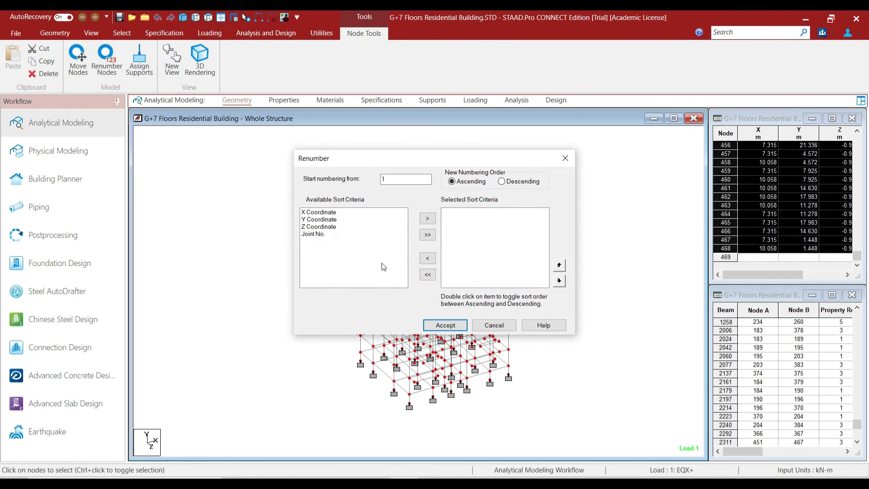
{"action": "left_click_drag", "start_coordinate": [387, 159], "coordinate": [592, 167]}
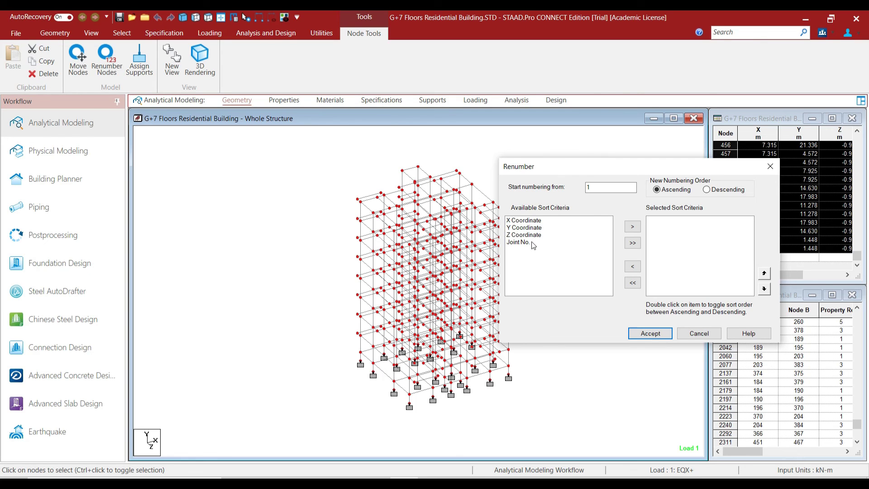
{"action": "double_click", "coordinate": [525, 228]}
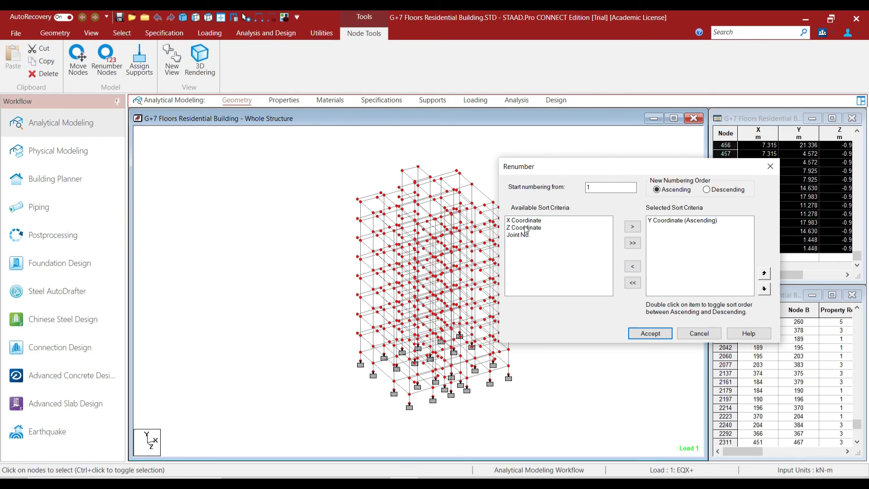
{"action": "double_click", "coordinate": [525, 228]}
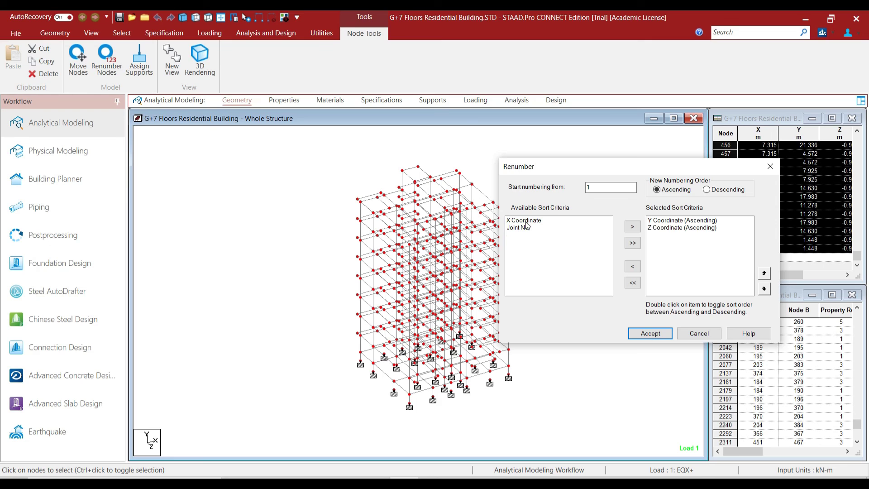
{"action": "double_click", "coordinate": [526, 221]}
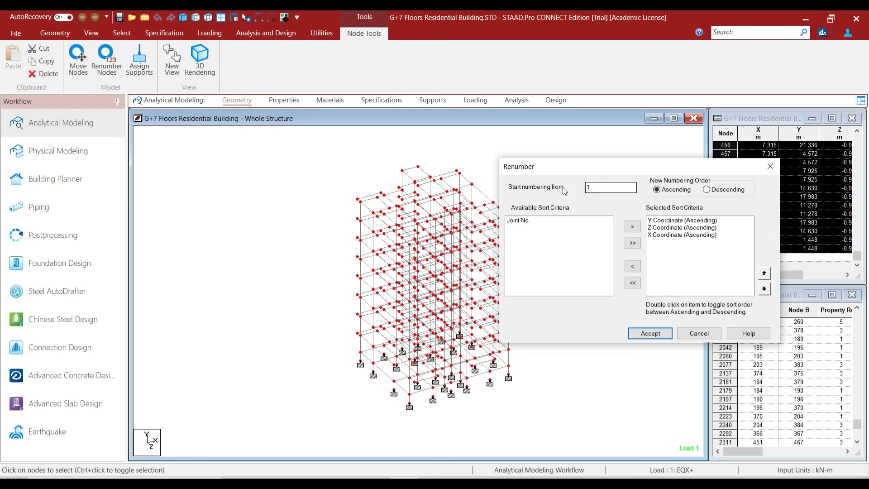
{"action": "left_click", "coordinate": [597, 187]}
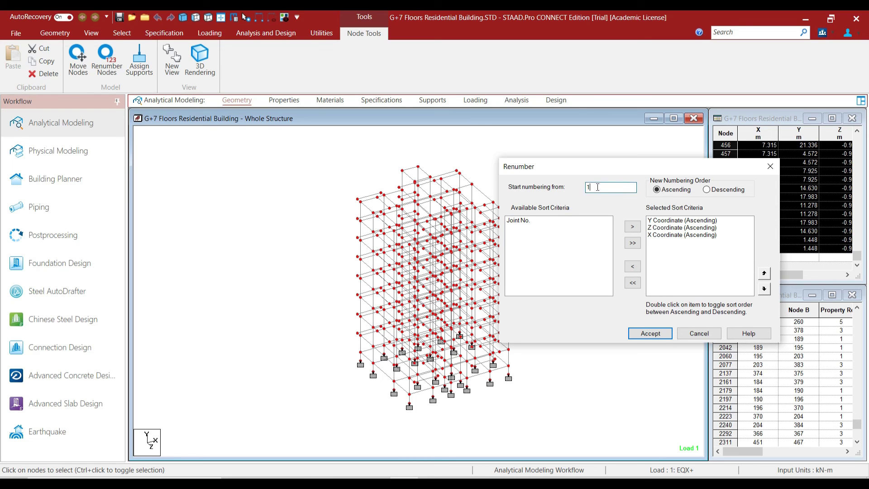
{"action": "left_click", "coordinate": [641, 332]}
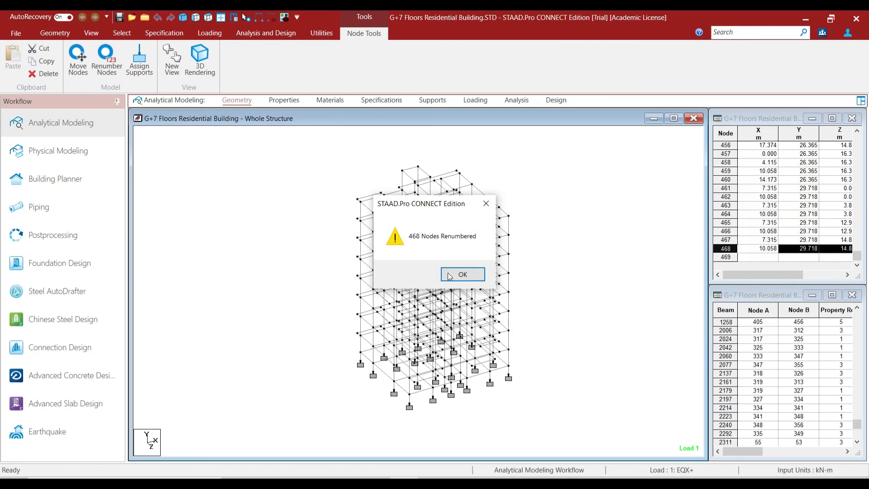
{"action": "left_click", "coordinate": [449, 276]}
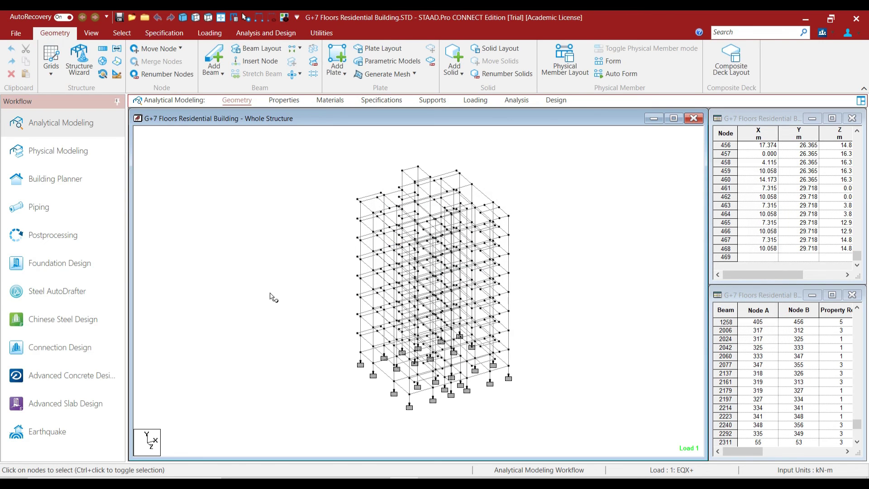